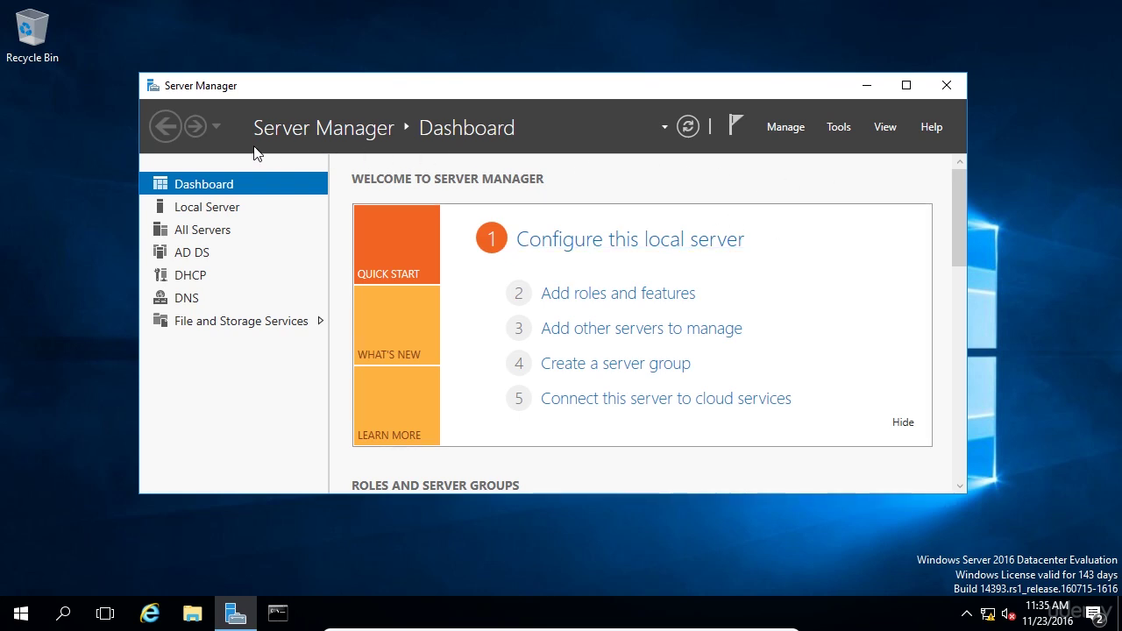
- Open the DHCP console, enlarge its window, expand the itfdc01.itflee.com server and widen the tree to show its full name
{"action": "left_click", "coordinate": [838, 127]}
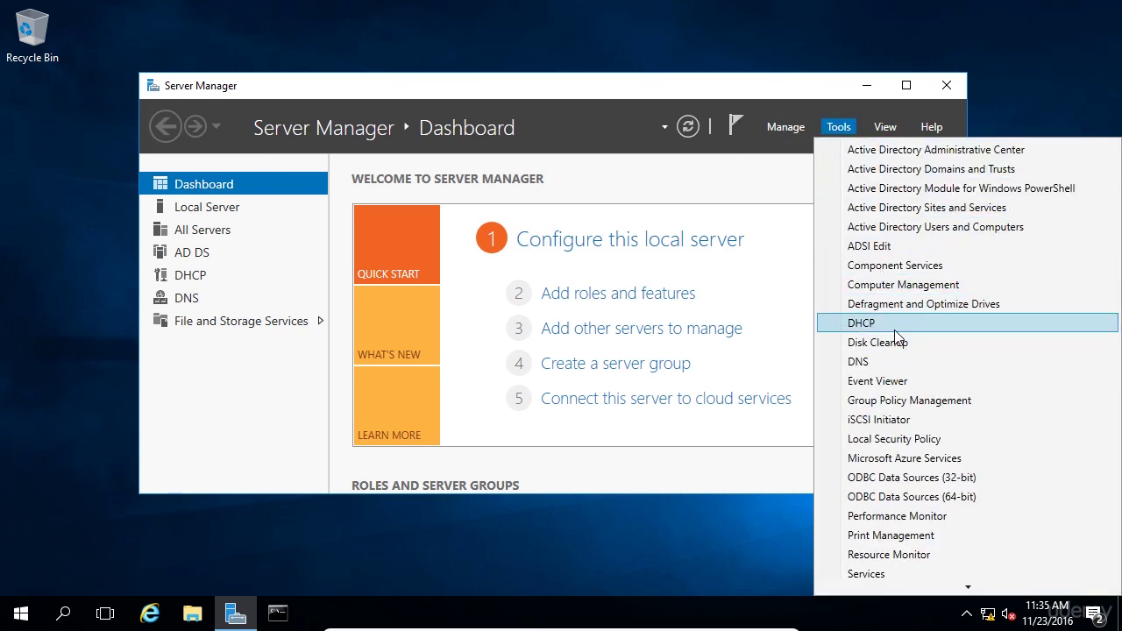
{"action": "left_click", "coordinate": [862, 323]}
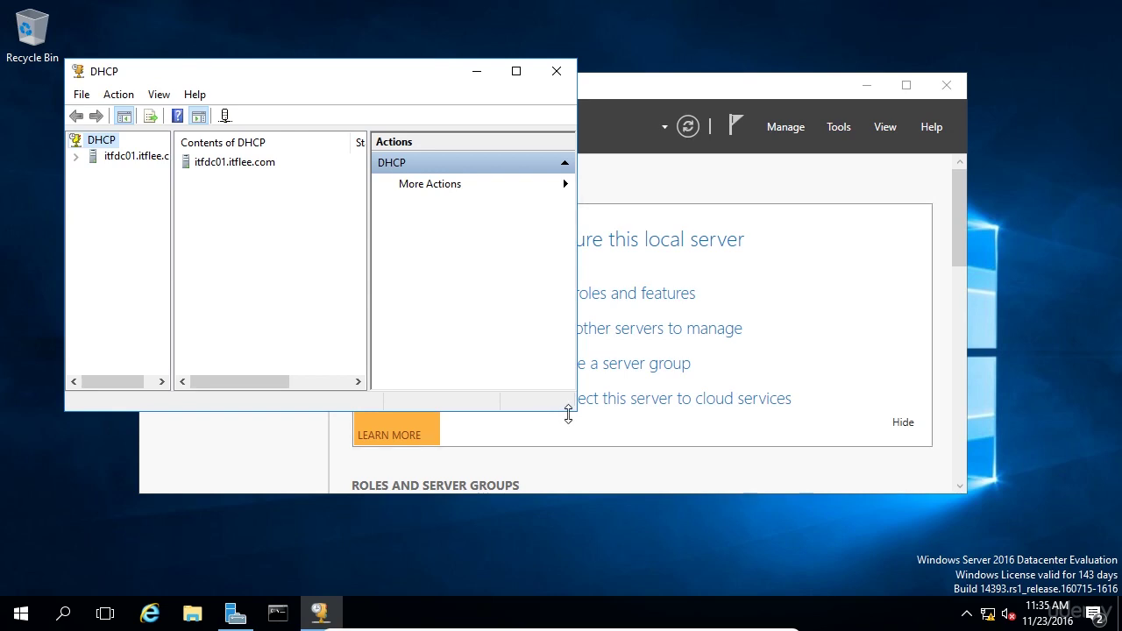
{"action": "left_click_drag", "start_coordinate": [578, 413], "coordinate": [785, 502]}
{"action": "double_click", "coordinate": [109, 158]}
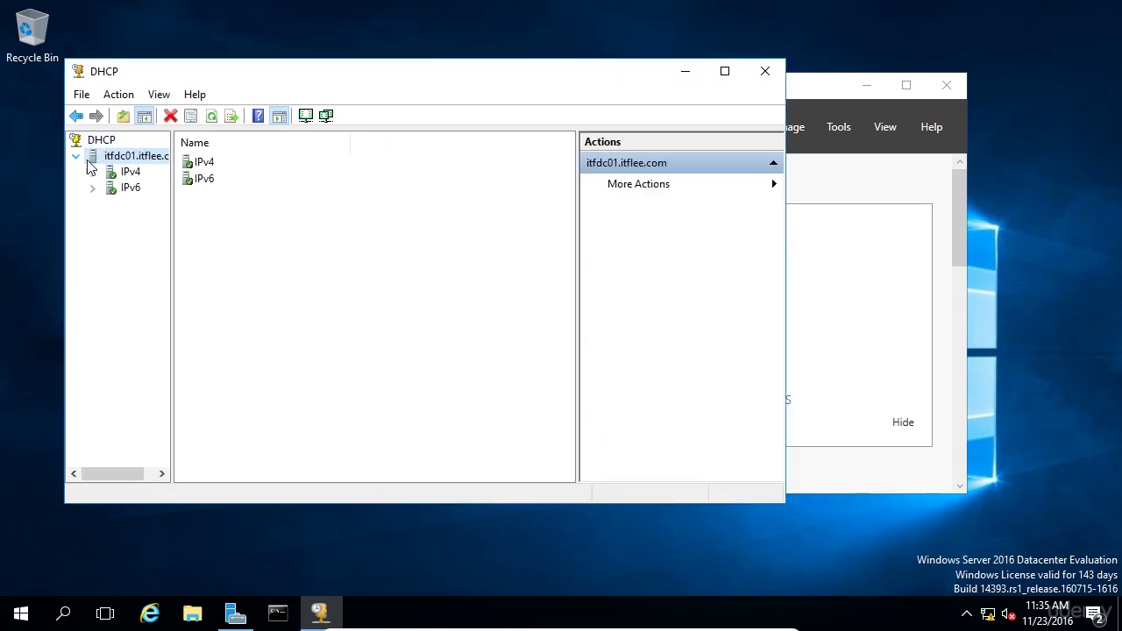
{"action": "left_click_drag", "start_coordinate": [170, 193], "coordinate": [304, 213]}
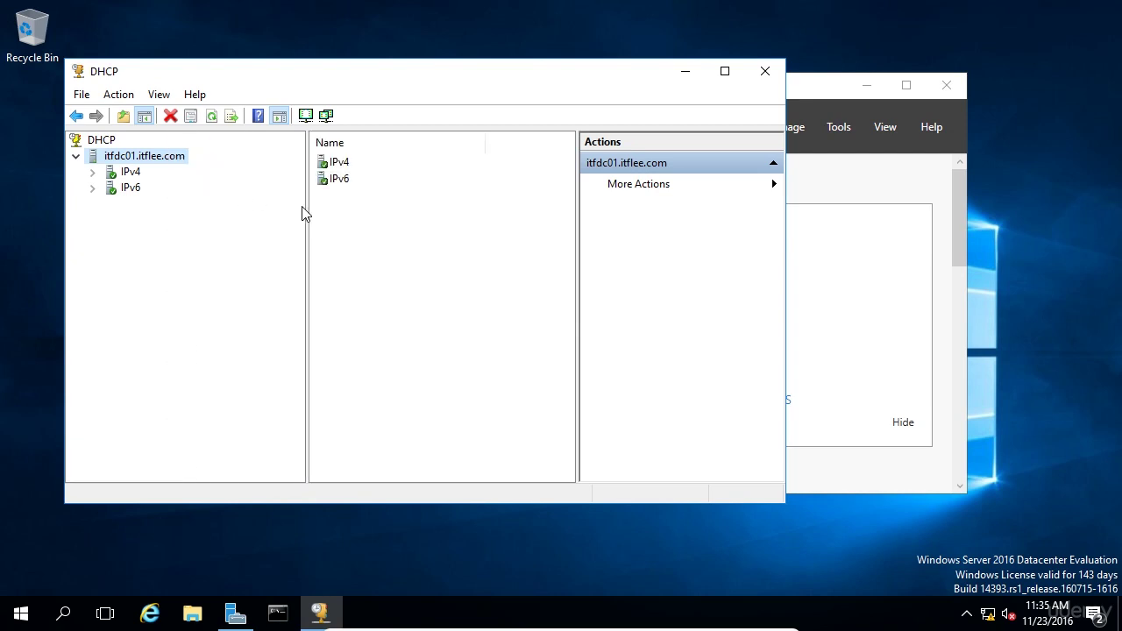
- Start a new scope under IPv4, named "IPv4 Scope" with the description "192.168.0.2 - 254"
{"action": "right_click", "coordinate": [124, 173]}
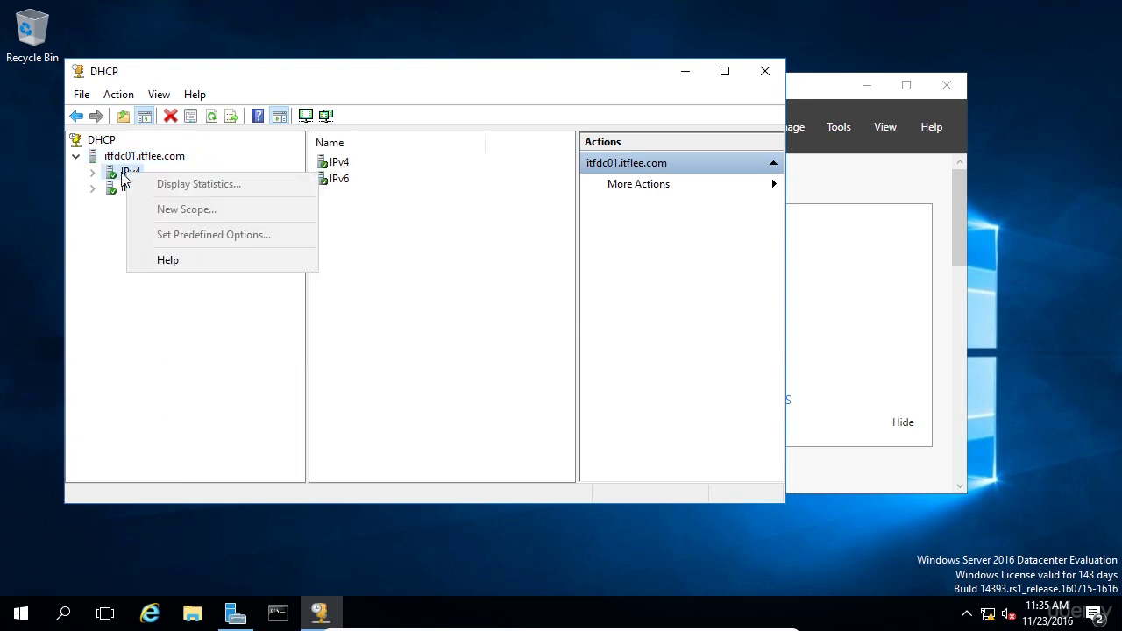
{"action": "double_click", "coordinate": [124, 173]}
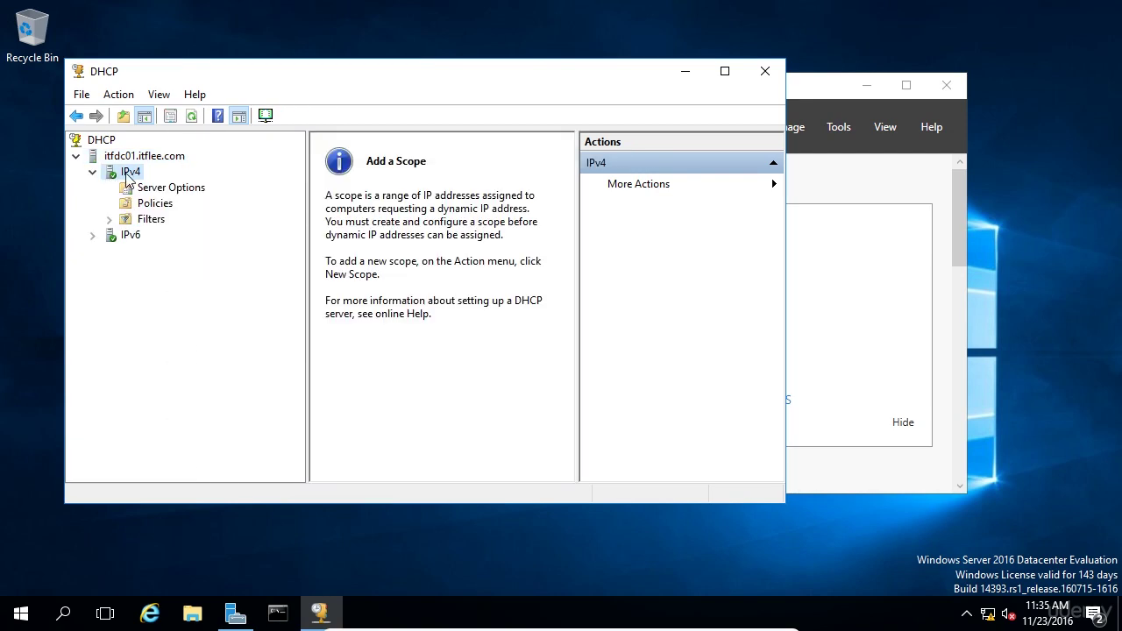
{"action": "right_click", "coordinate": [127, 178]}
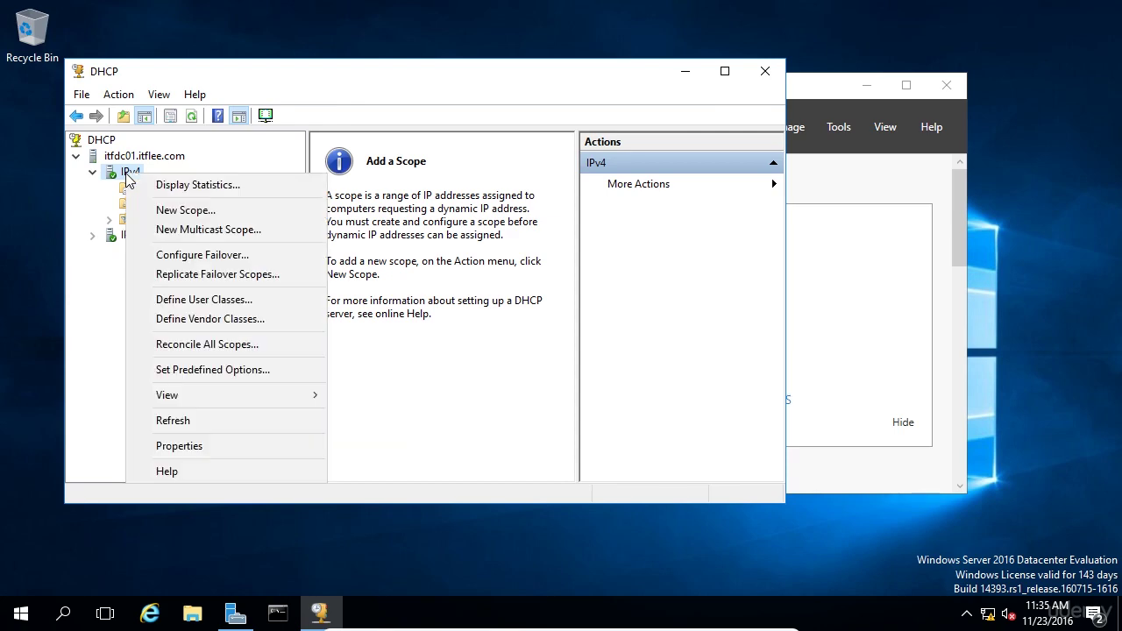
{"action": "left_click", "coordinate": [175, 213]}
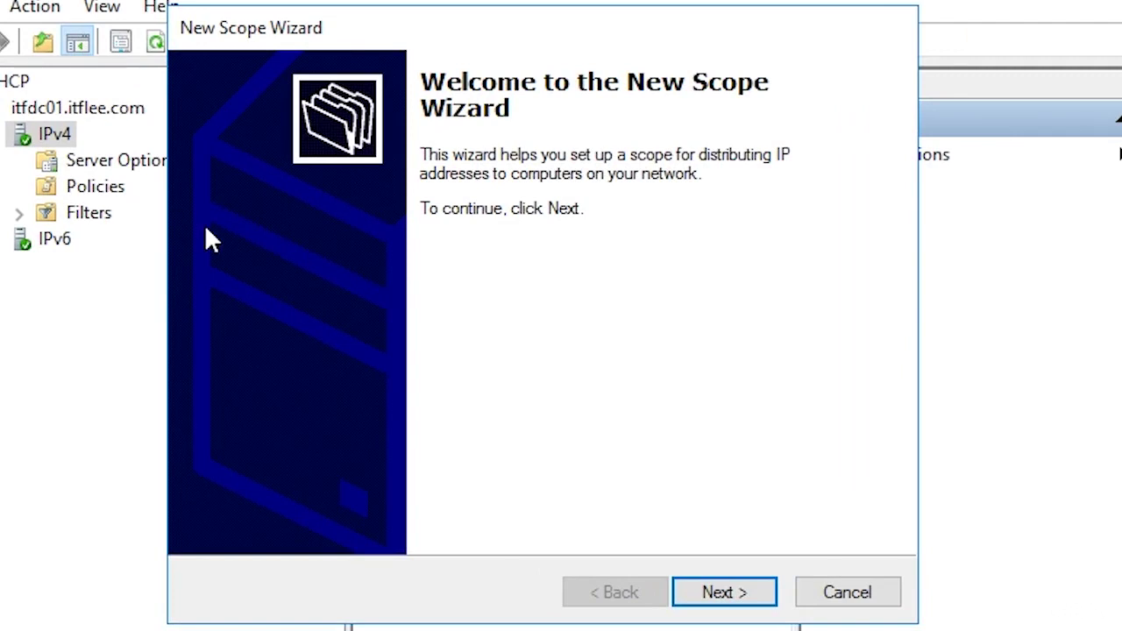
{"action": "left_click", "coordinate": [724, 589]}
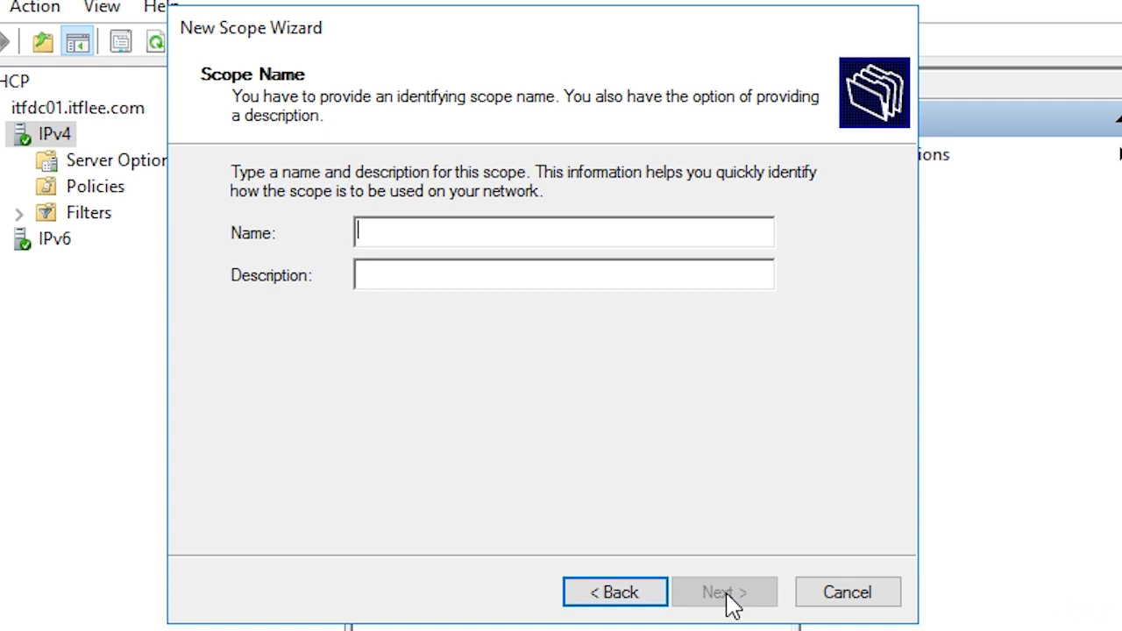
{"action": "type", "text": "IPv4 Scope"}
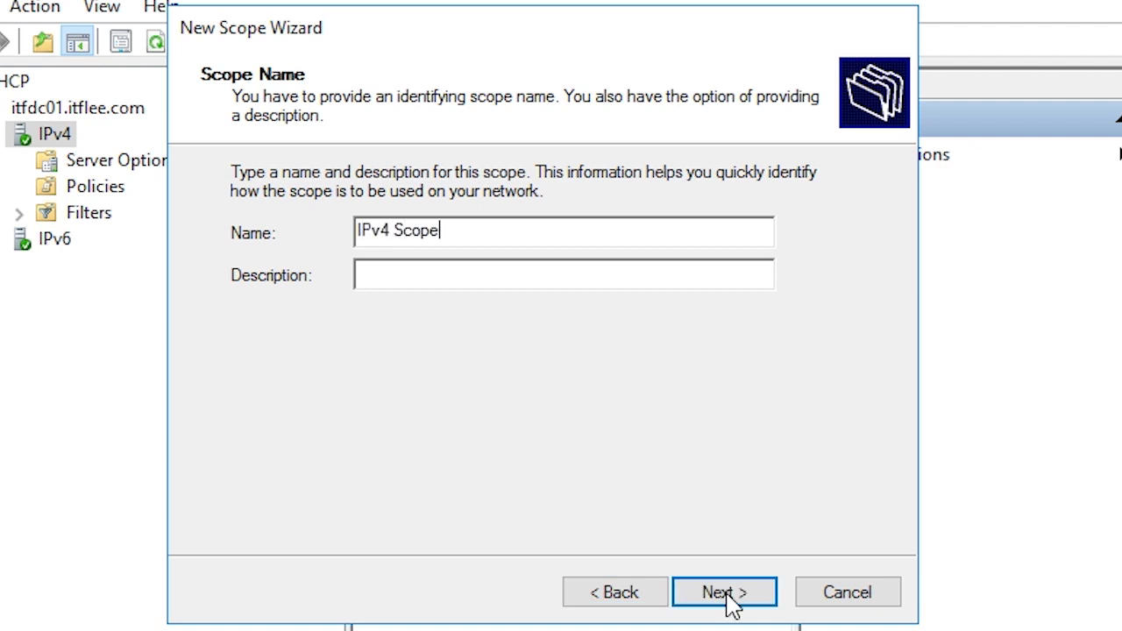
{"action": "key", "text": "Tab"}
{"action": "type", "text": "192.168.0."}
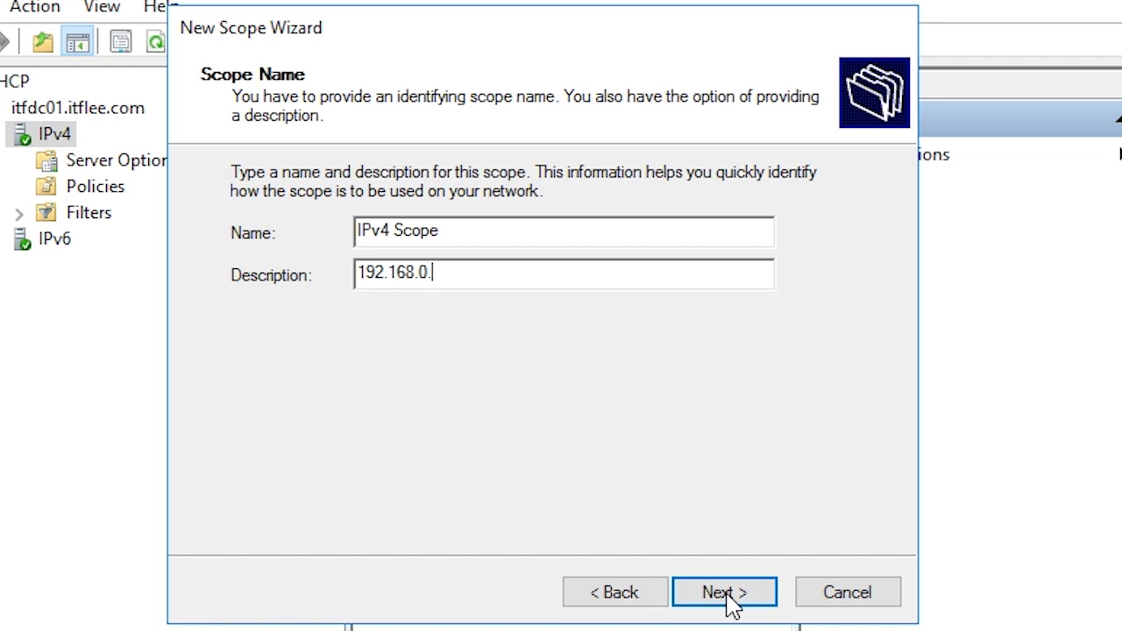
{"action": "type", "text": "1"}
{"action": "key", "text": "BackSpace"}
{"action": "type", "text": "2 - 254"}
{"action": "left_click", "coordinate": [724, 592]}
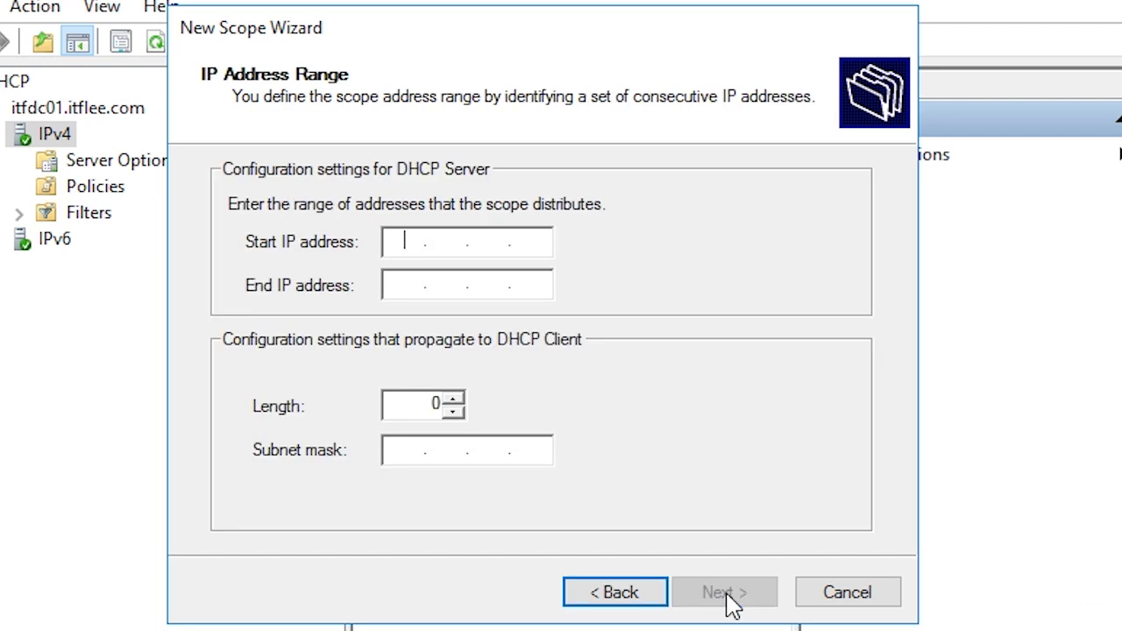
- Set the scope's address range from 192.168.0.2 to 192.168.0.254 and accept the subnet mask settings
{"action": "type", "text": "192.168.0.2"}
{"action": "key", "text": "Tab"}
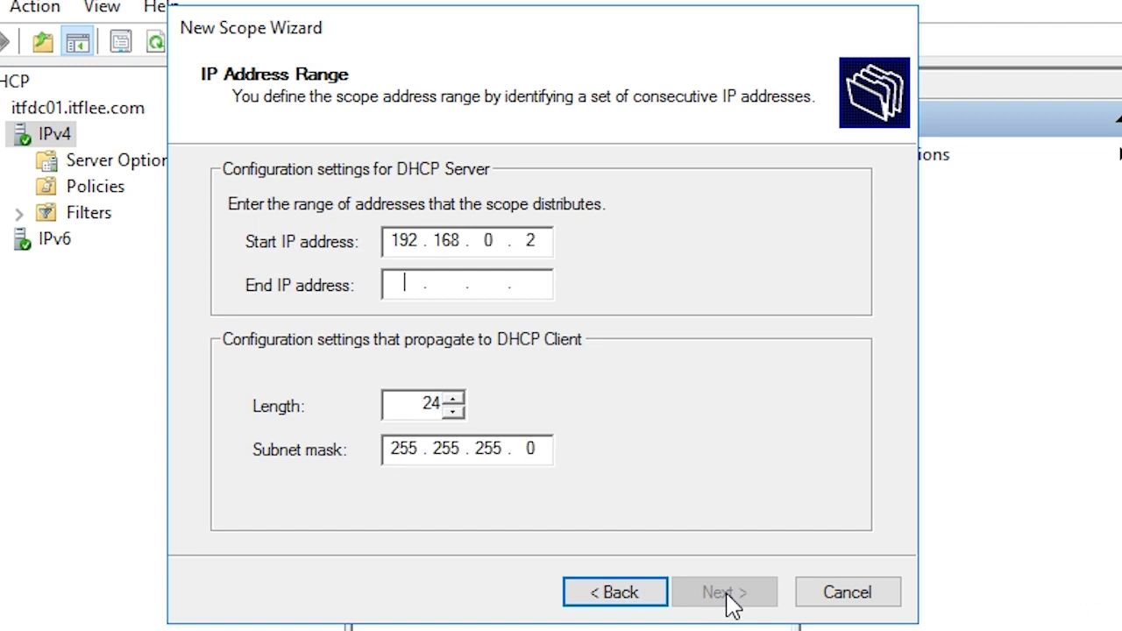
{"action": "type", "text": "192 . 168 . "}
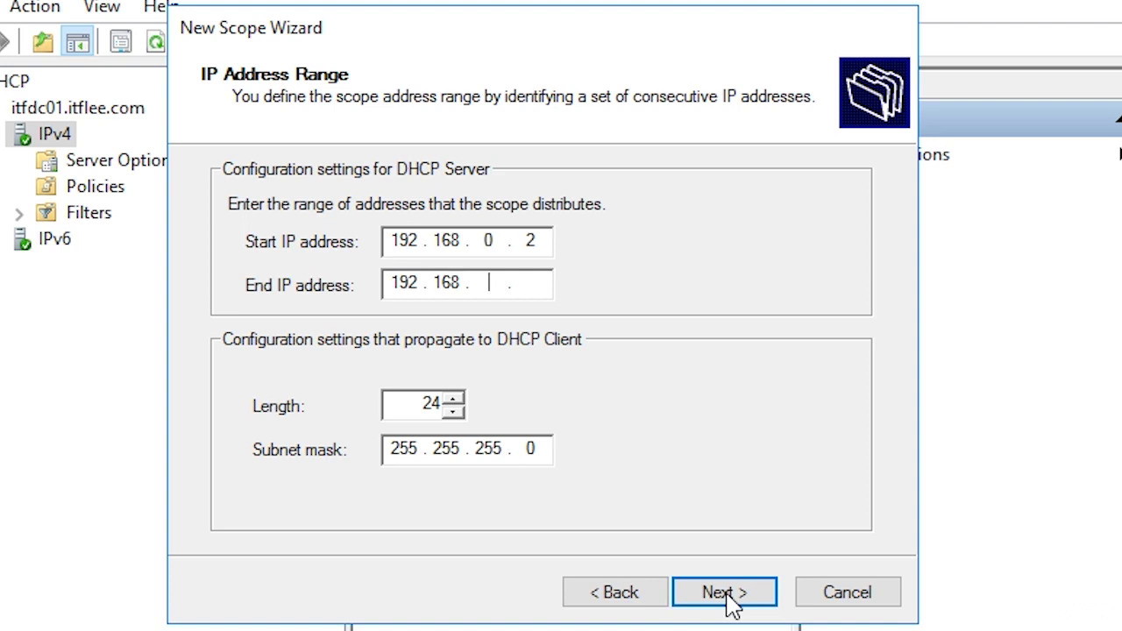
{"action": "type", "text": "0 . 254"}
{"action": "double_click", "coordinate": [536, 282]}
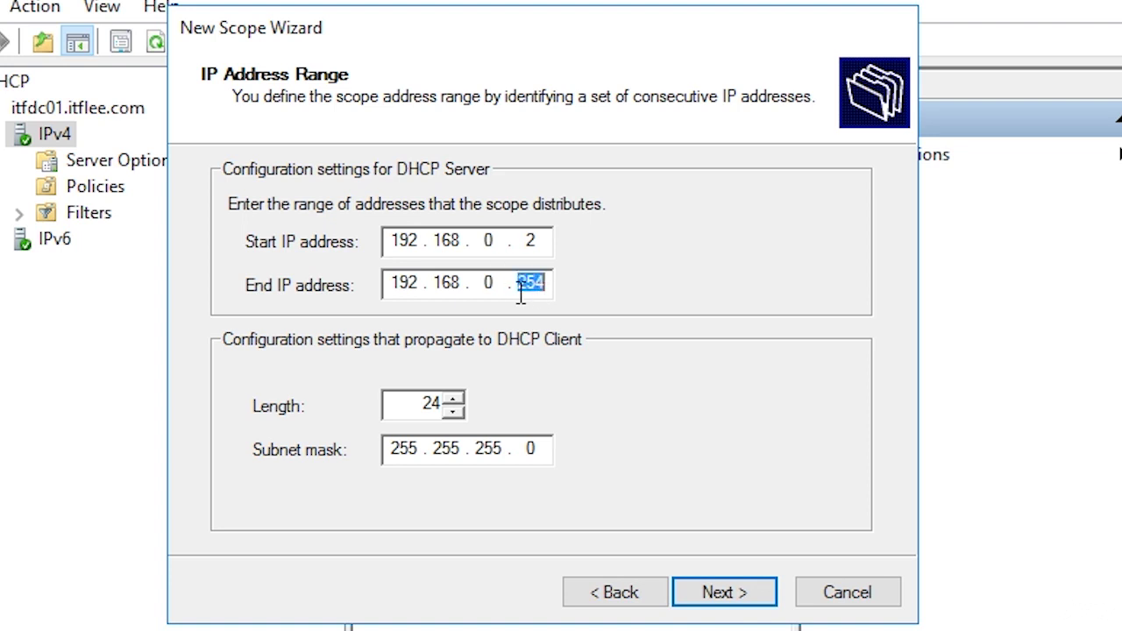
{"action": "left_click", "coordinate": [533, 282]}
{"action": "left_click_drag", "start_coordinate": [401, 404], "coordinate": [475, 404]}
{"action": "left_click", "coordinate": [426, 403]}
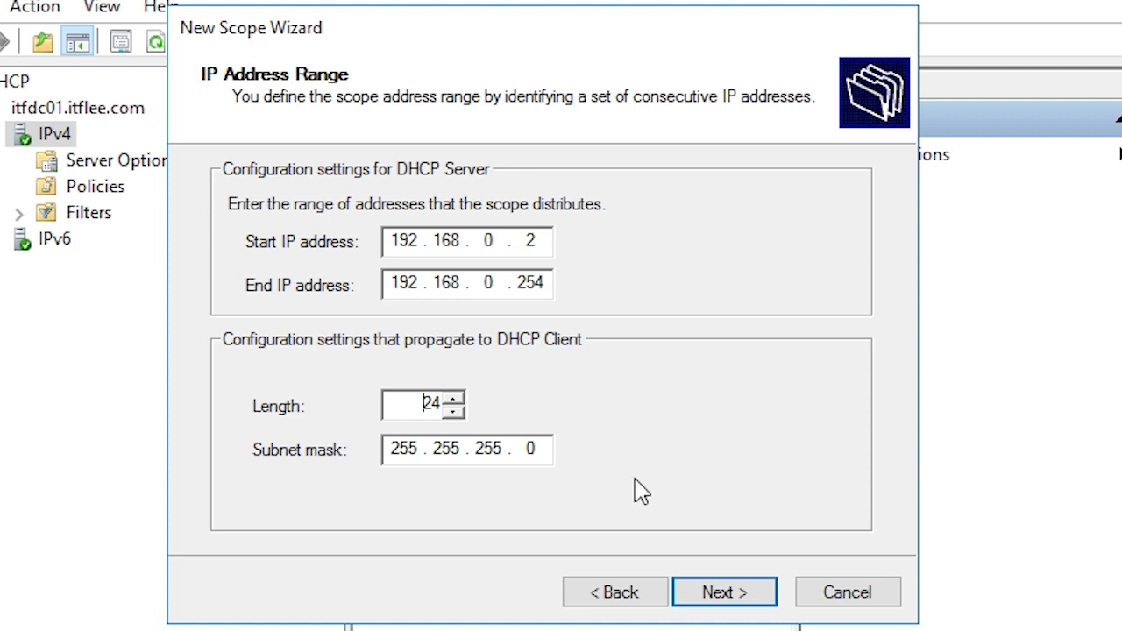
{"action": "left_click", "coordinate": [727, 593]}
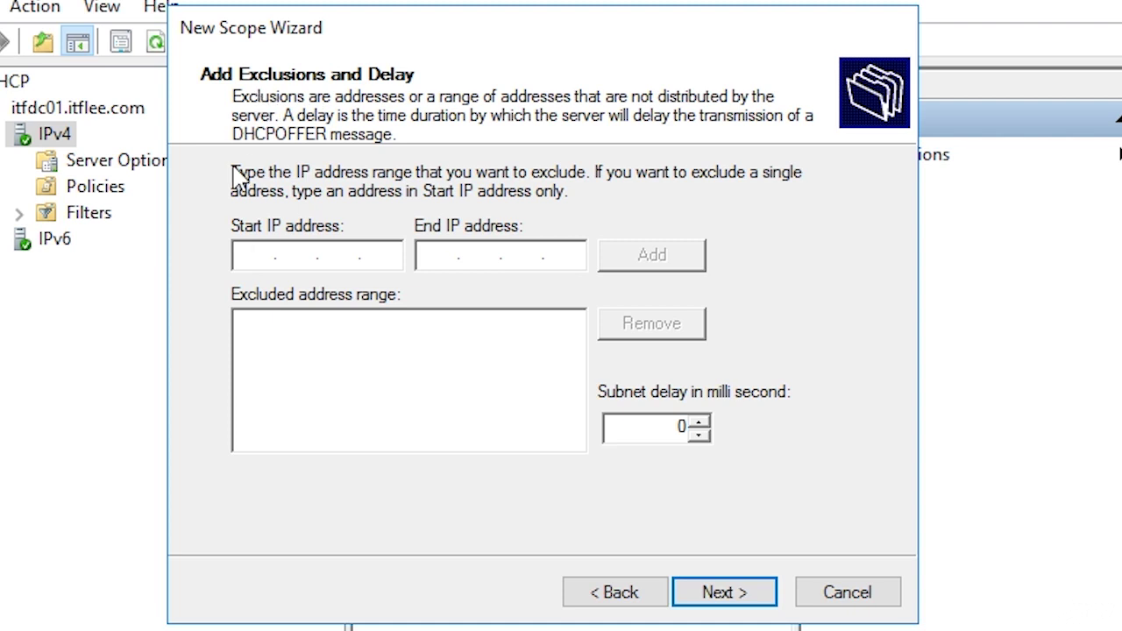
- Exclude the addresses 192.168.0.2 to 192.168.0.25 from distribution and keep the subnet delay at 0
{"action": "type", "text": "192.168.0.2"}
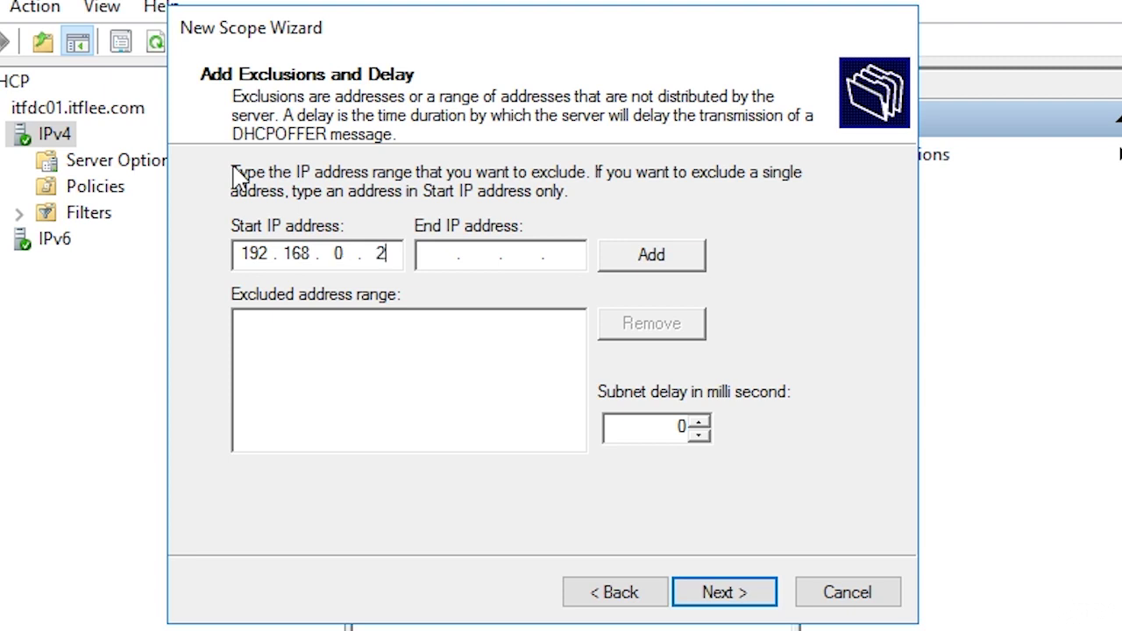
{"action": "key", "text": "Tab"}
{"action": "type", "text": "192.168.0"}
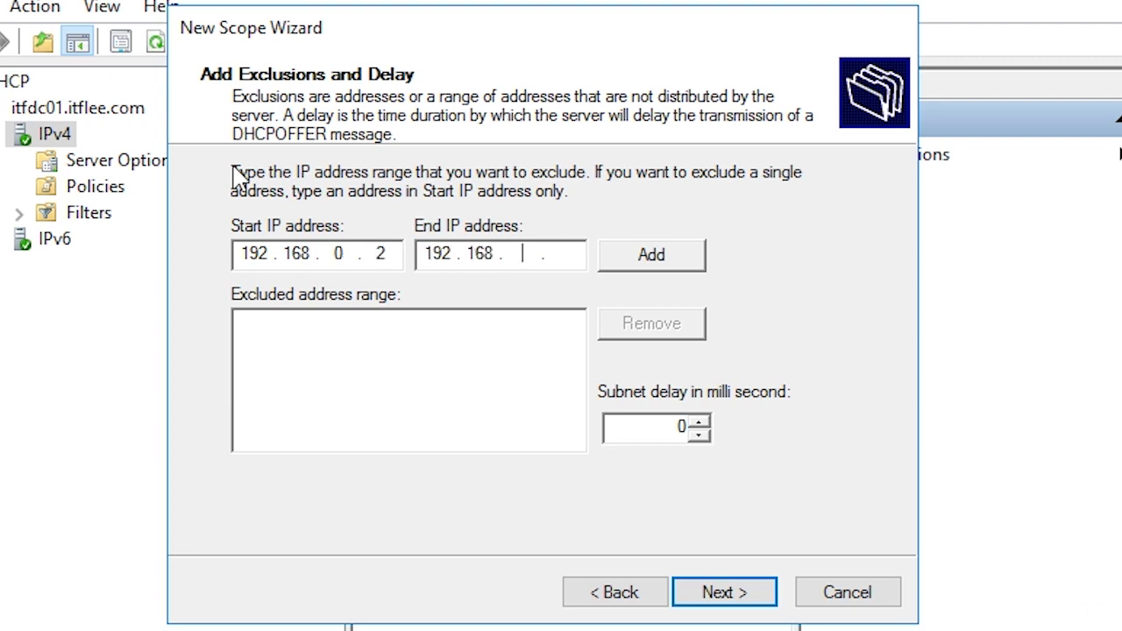
{"action": "type", "text": ".25"}
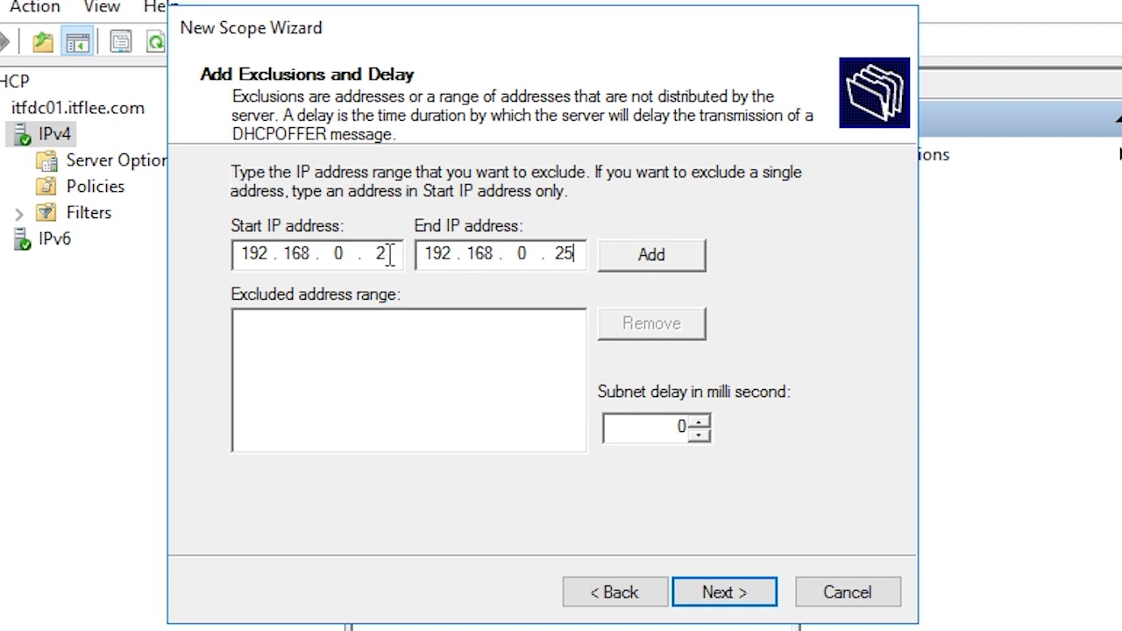
{"action": "left_click", "coordinate": [647, 266]}
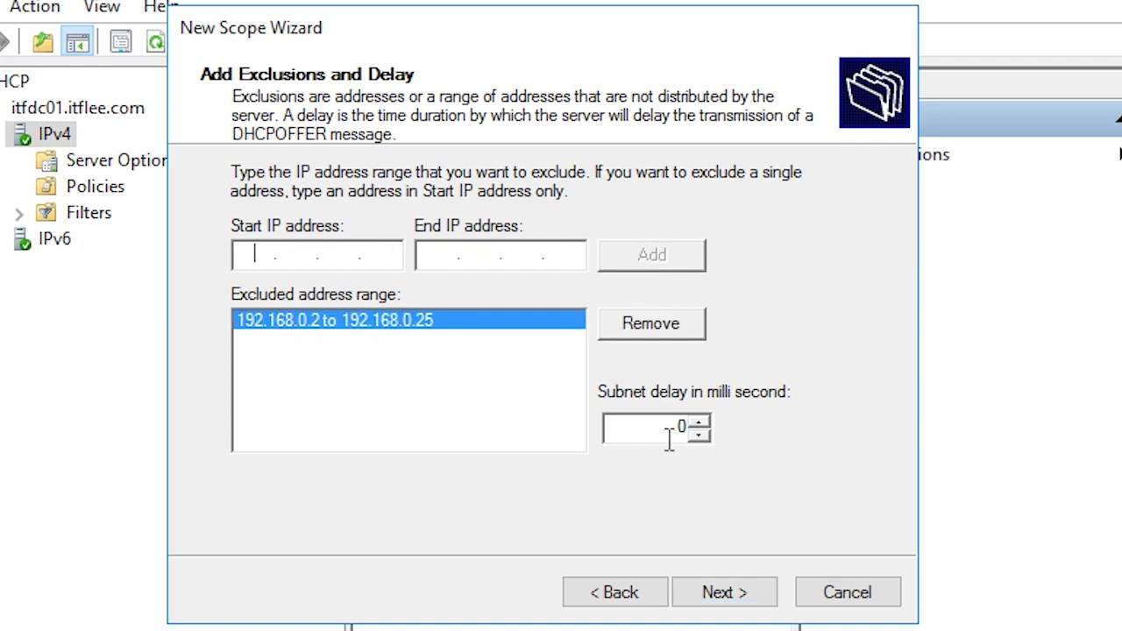
{"action": "left_click", "coordinate": [721, 596]}
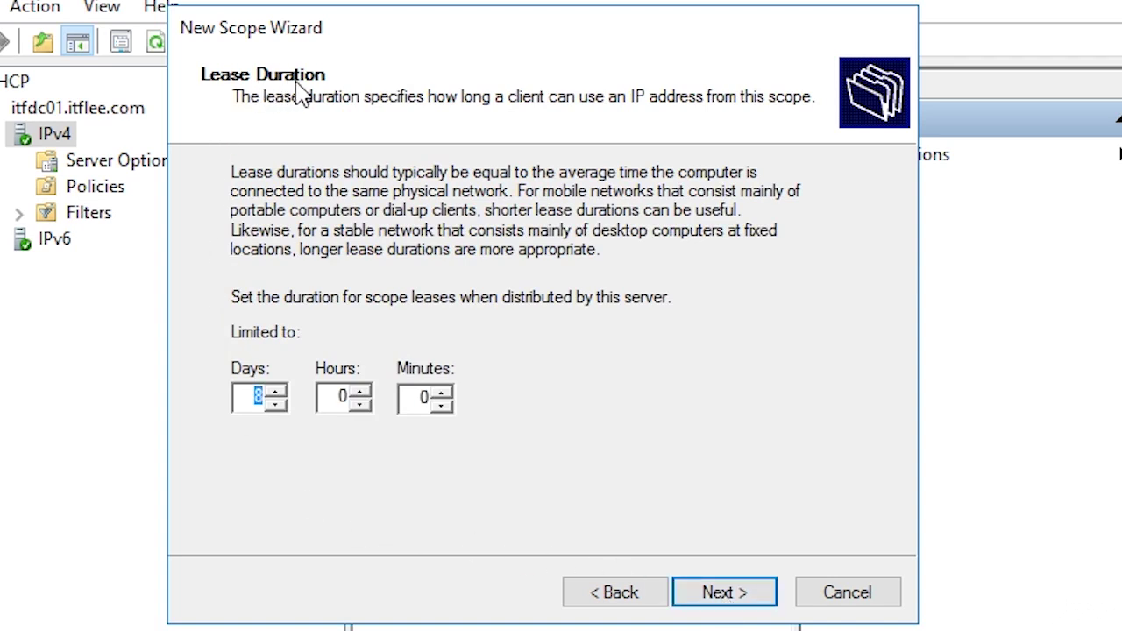
- Accept the lease duration of 8 days and choose to configure the DHCP options now
{"action": "left_click", "coordinate": [248, 405]}
{"action": "left_click", "coordinate": [741, 599]}
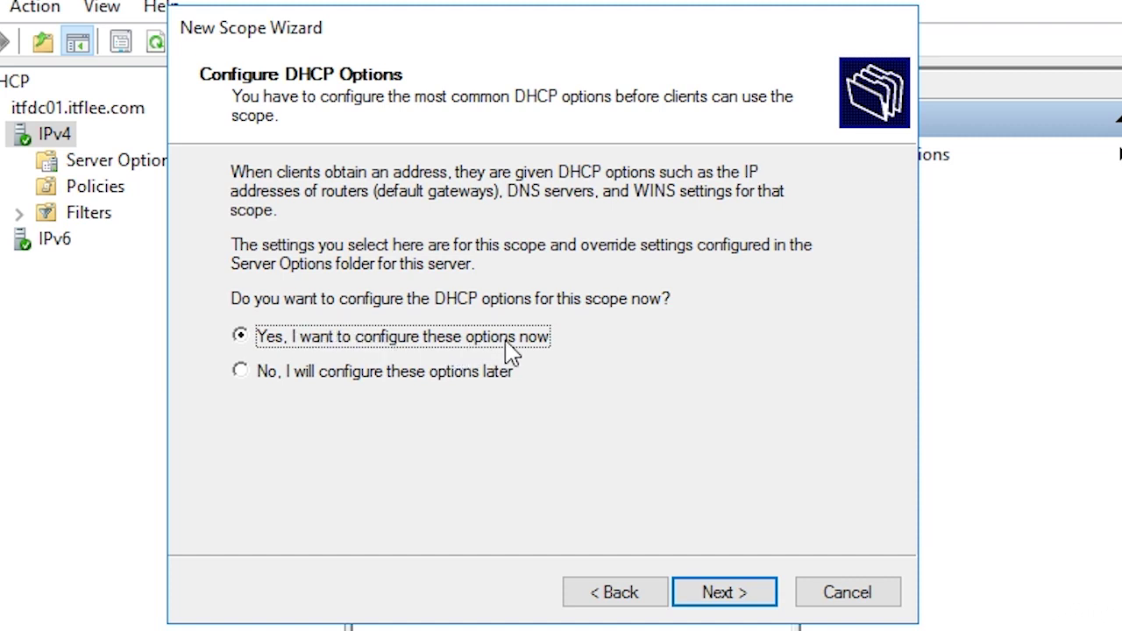
{"action": "left_click", "coordinate": [720, 601]}
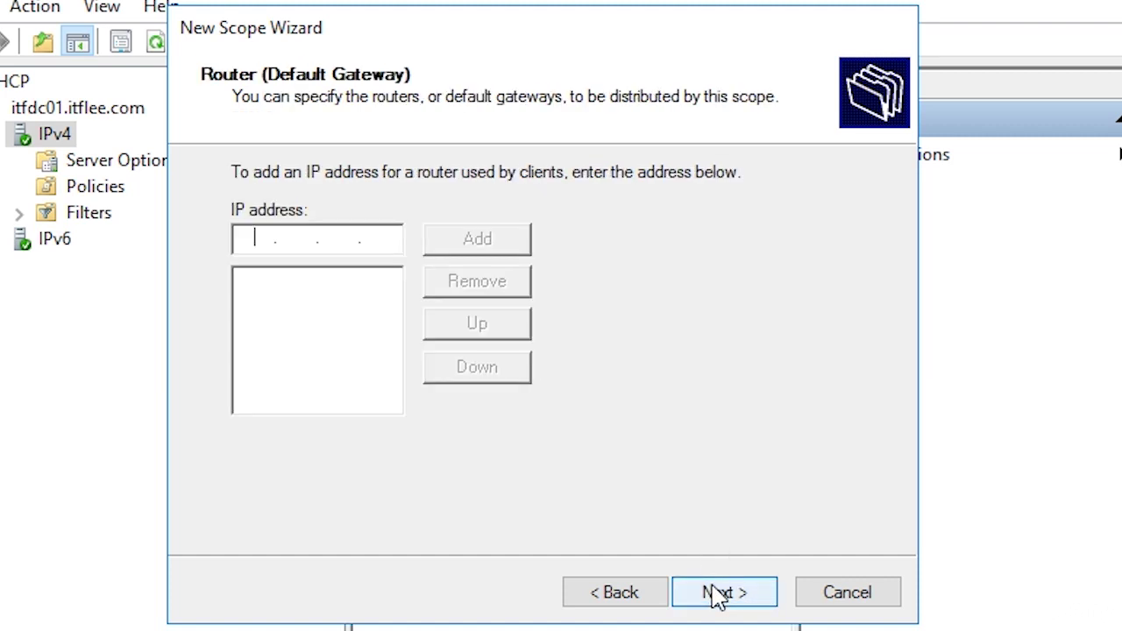
- Add 192.168.0.1 as the router (default gateway) distributed by the scope
{"action": "type", "text": "192.168.0.1"}
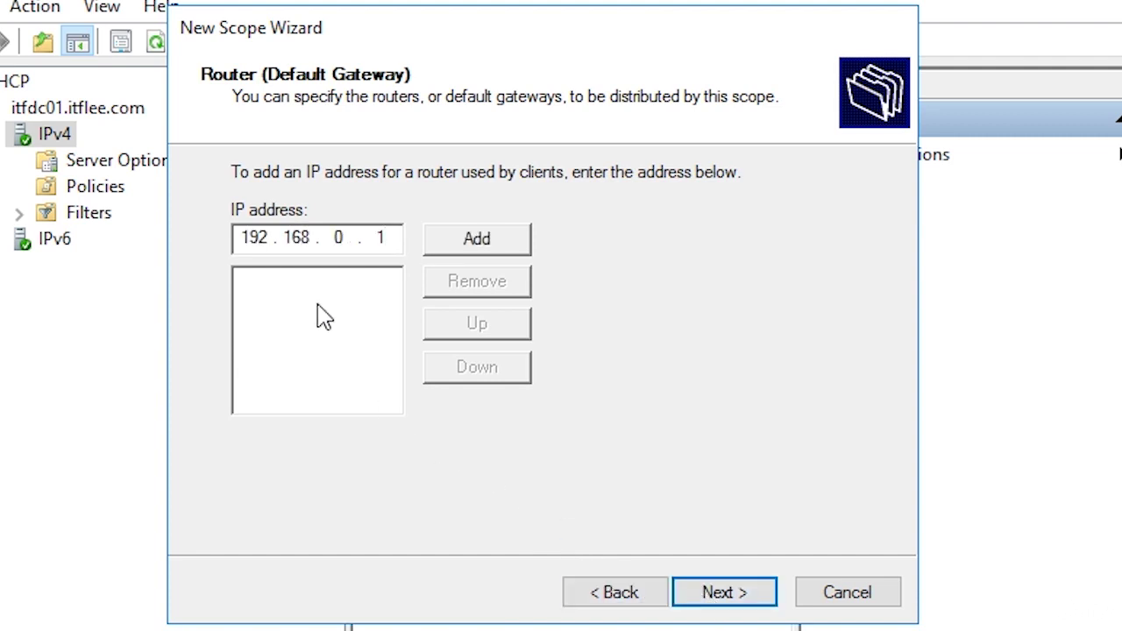
{"action": "left_click", "coordinate": [469, 243]}
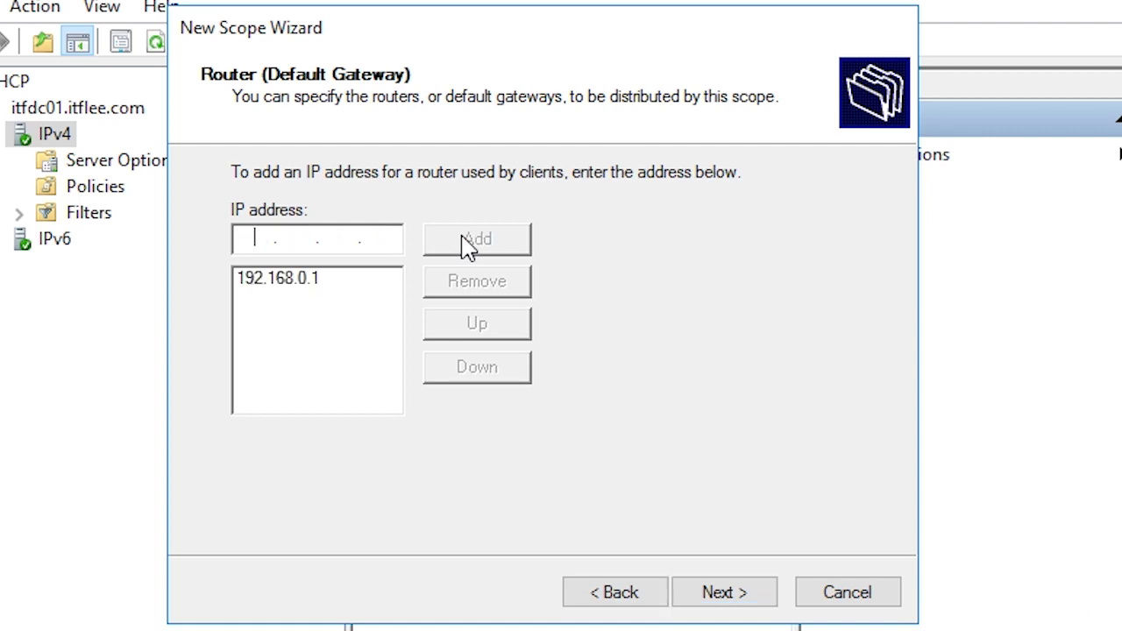
{"action": "left_click", "coordinate": [718, 594]}
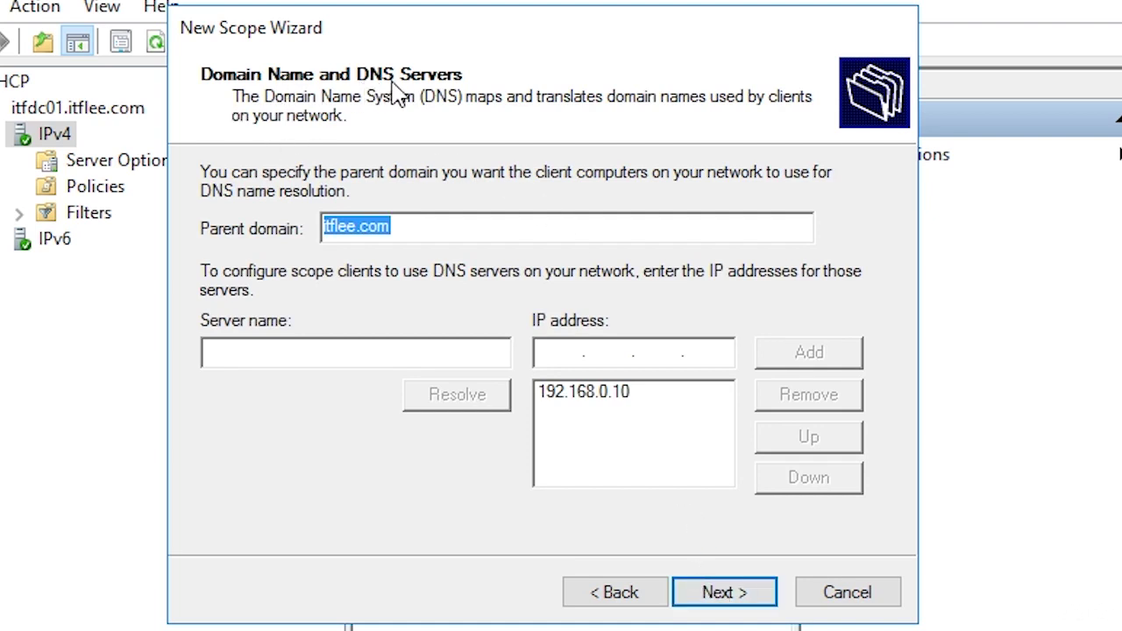
- Accept itflee.com as parent domain with DNS server 192.168.0.10, and leave the WINS servers empty
{"action": "left_click", "coordinate": [415, 226]}
{"action": "left_click_drag", "start_coordinate": [414, 226], "coordinate": [308, 233]}
{"action": "left_click", "coordinate": [363, 226]}
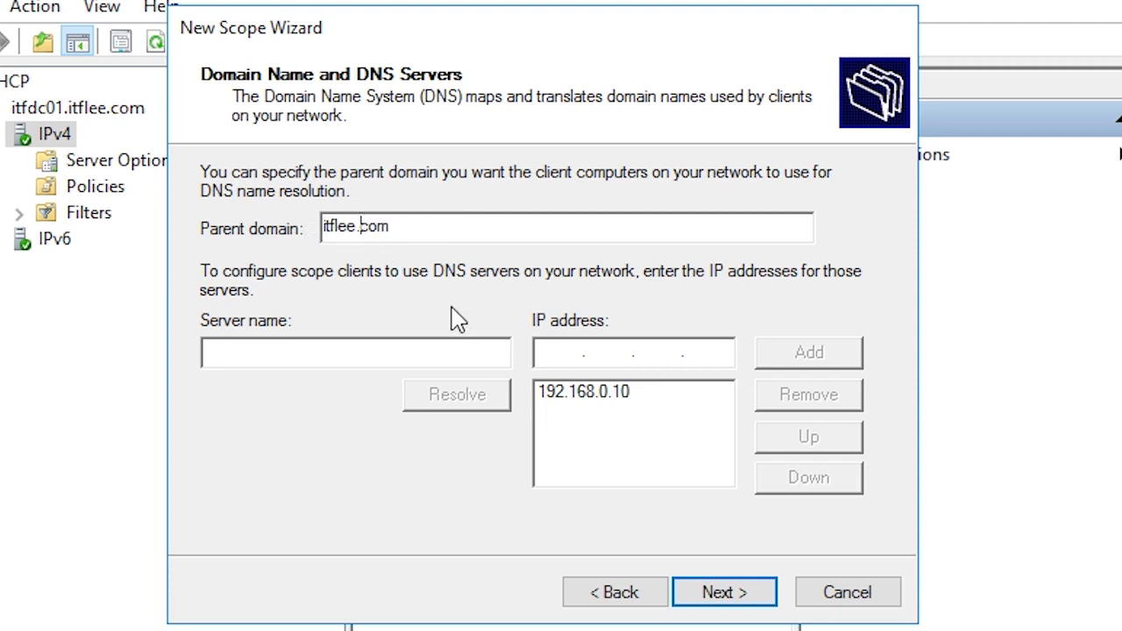
{"action": "left_click", "coordinate": [576, 398]}
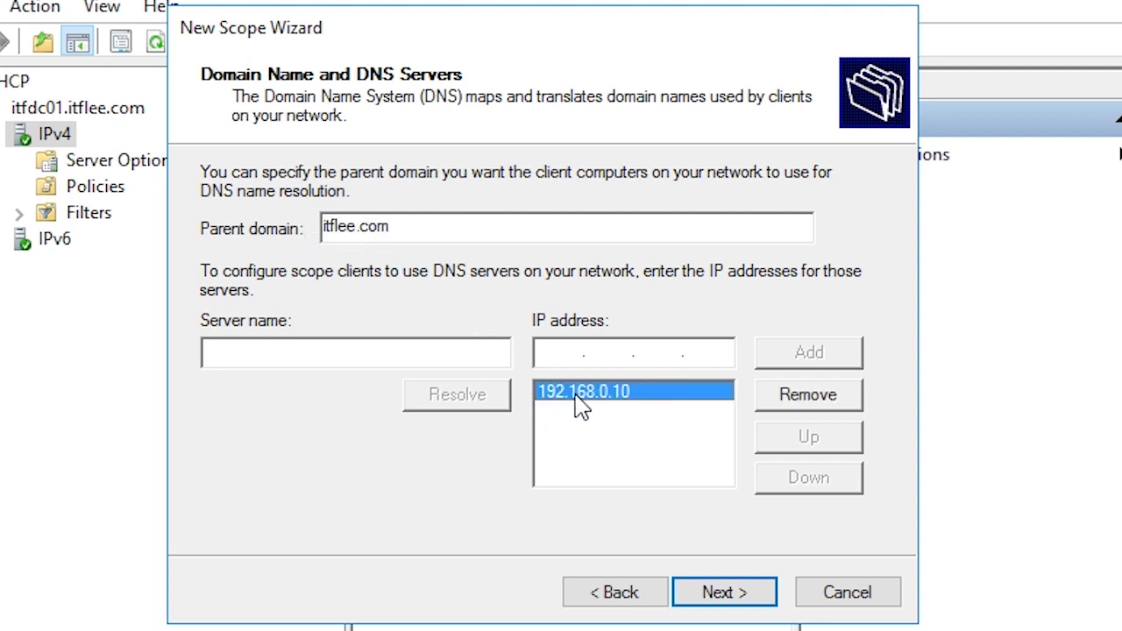
{"action": "left_click", "coordinate": [742, 593]}
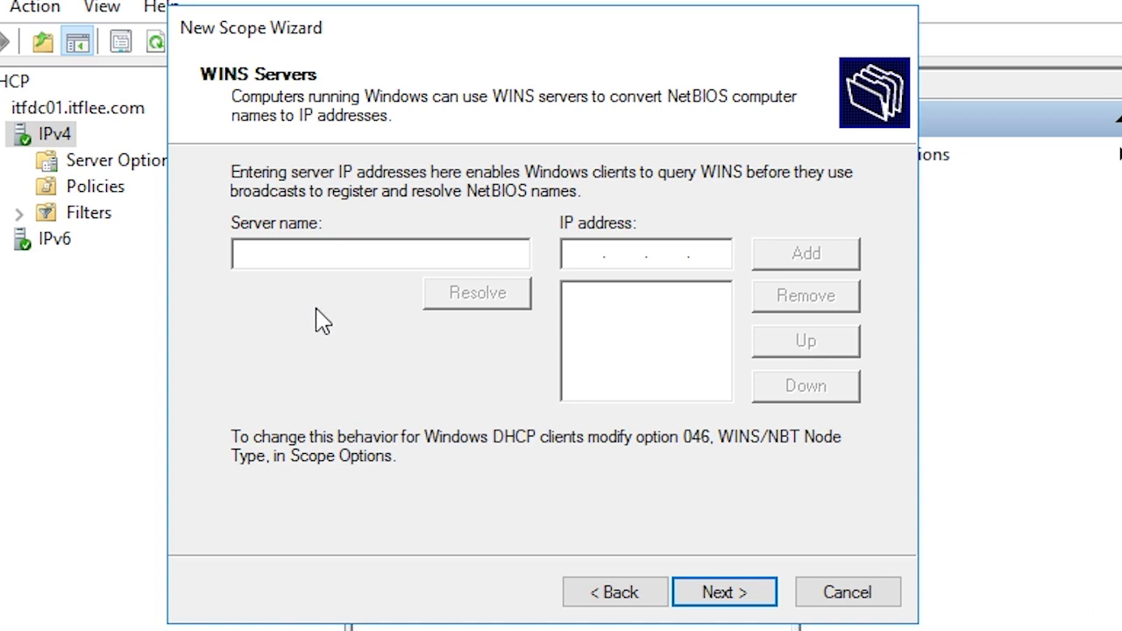
{"action": "left_click", "coordinate": [767, 601]}
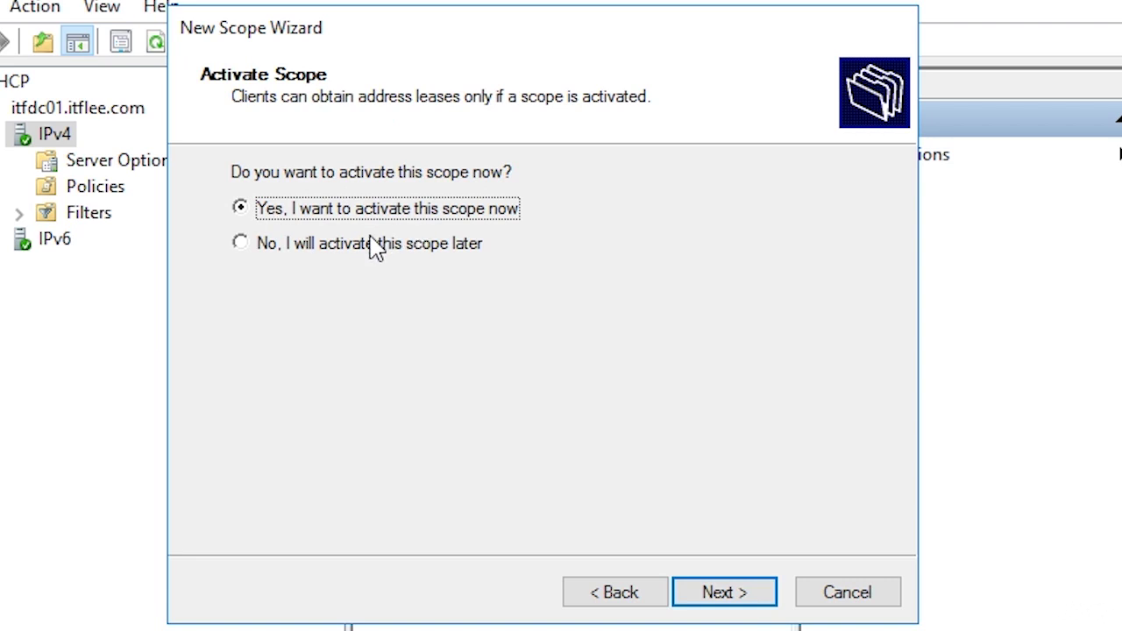
- Finish creating the scope without activating it, and expand the new scope in the console tree
{"action": "left_click", "coordinate": [241, 246]}
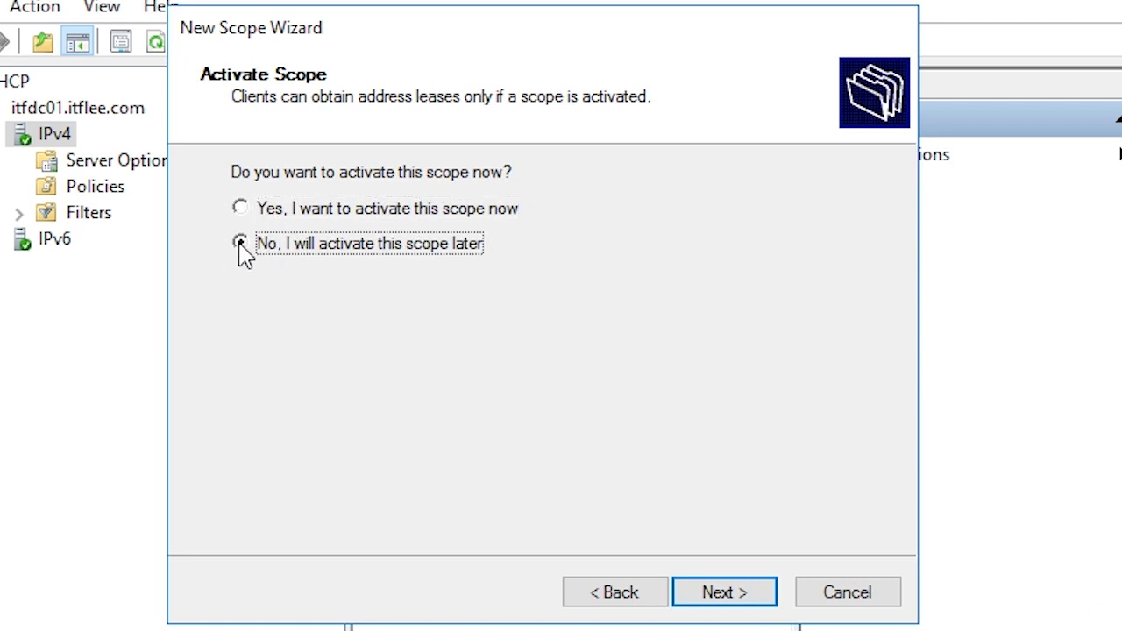
{"action": "left_click", "coordinate": [755, 601]}
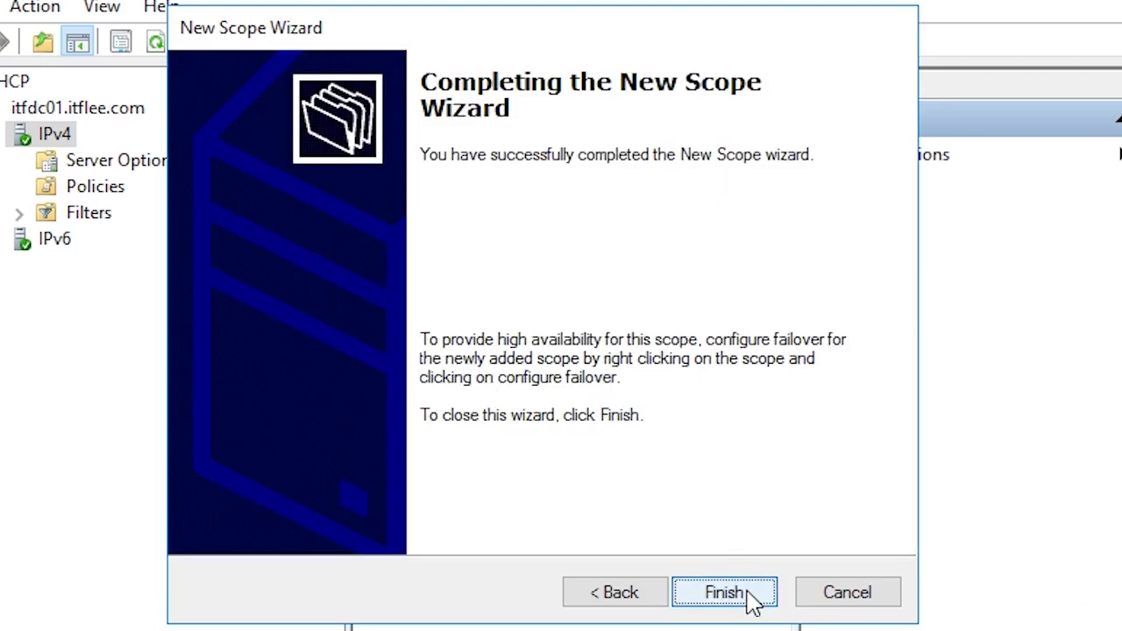
{"action": "left_click", "coordinate": [750, 596]}
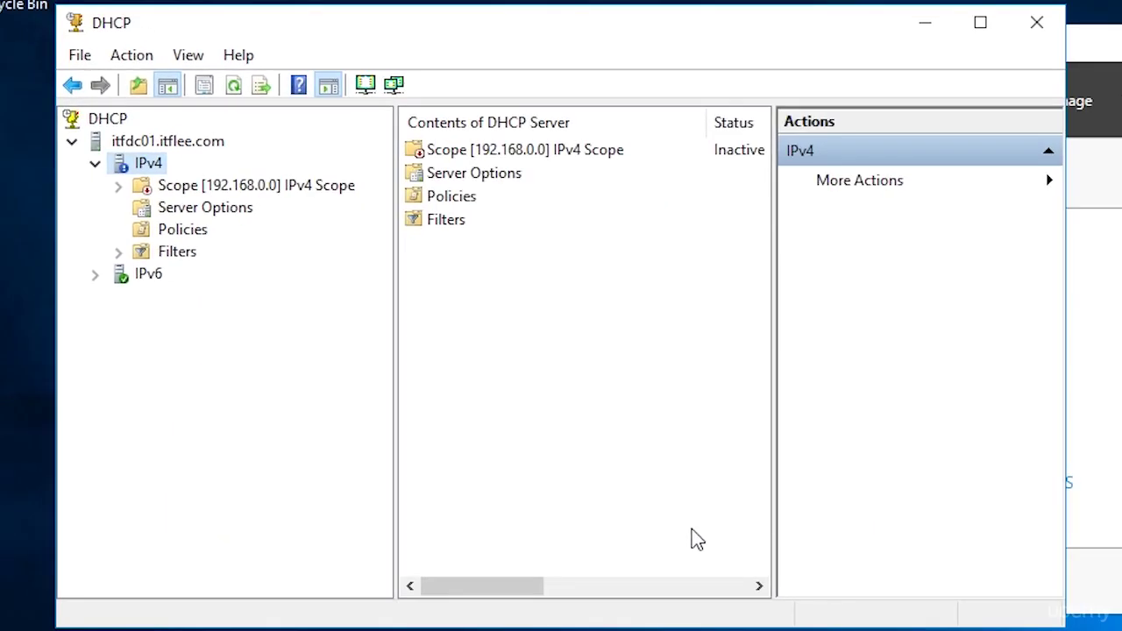
{"action": "double_click", "coordinate": [145, 187]}
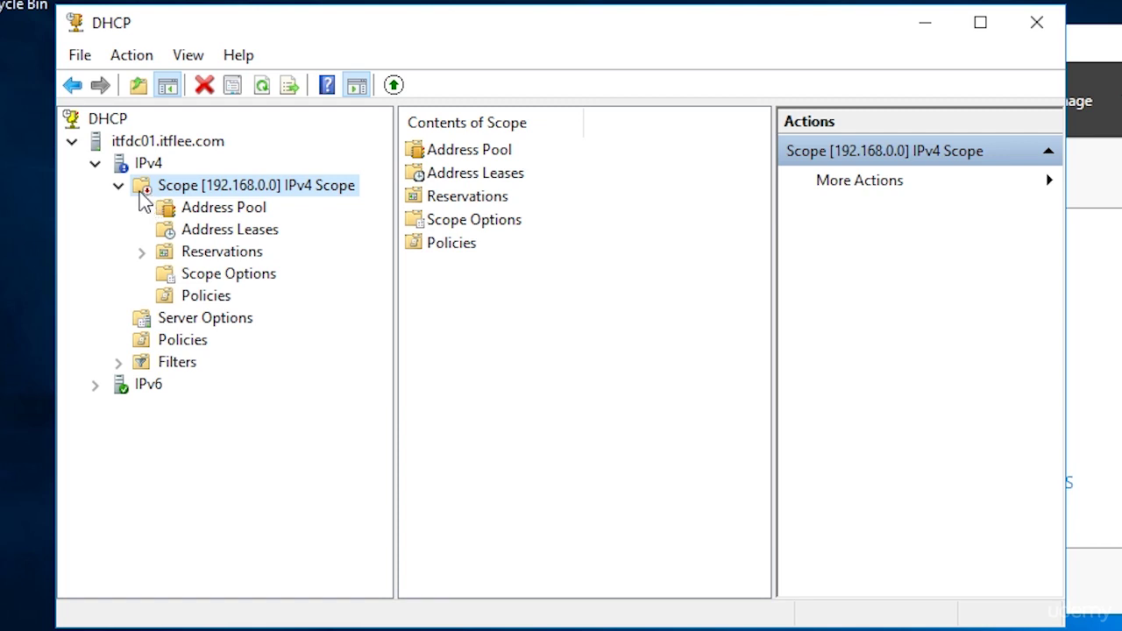
- Activate the 192.168.0.0 IPv4 scope so that it can lease addresses to clients
{"action": "right_click", "coordinate": [203, 195]}
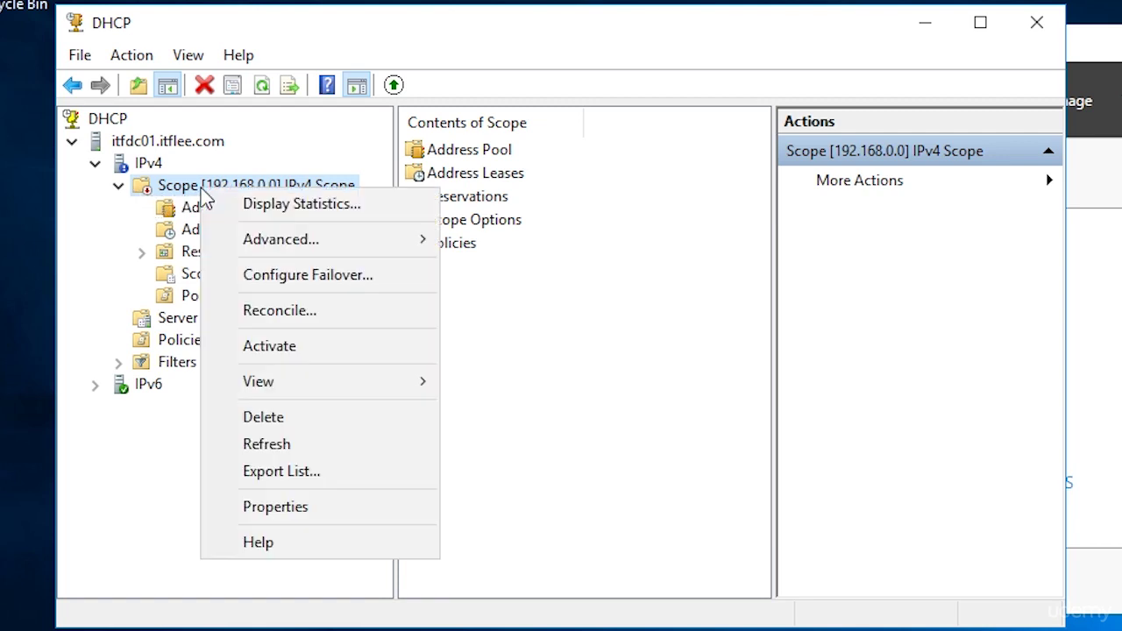
{"action": "left_click", "coordinate": [259, 356]}
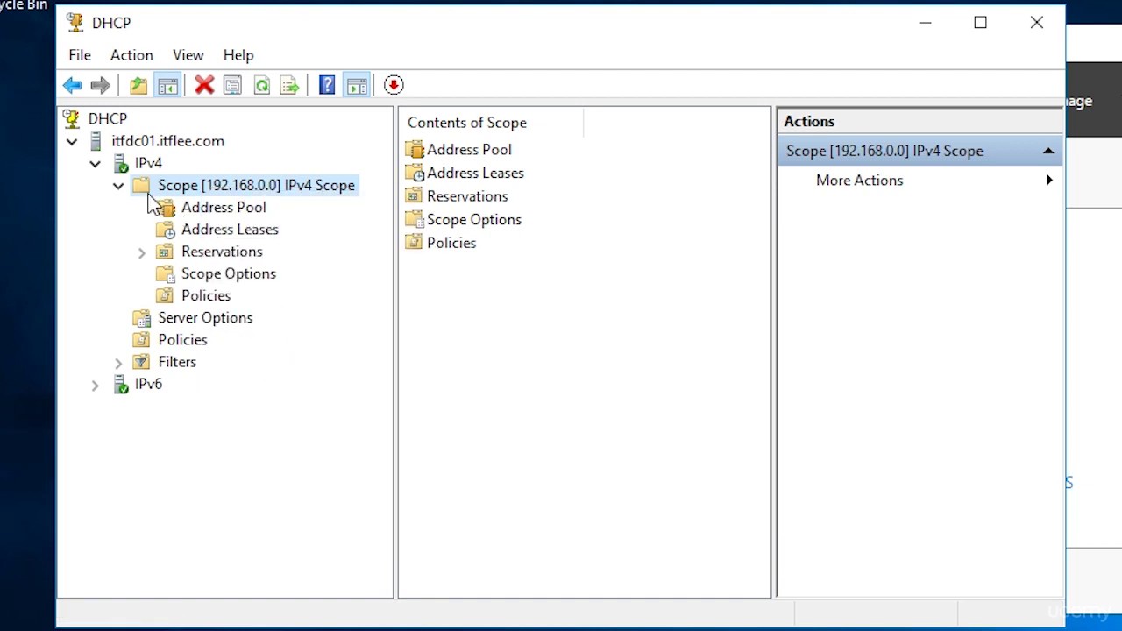
- Look briefly through each node of the scope, from the address pool to the scope policies
{"action": "left_click", "coordinate": [241, 208]}
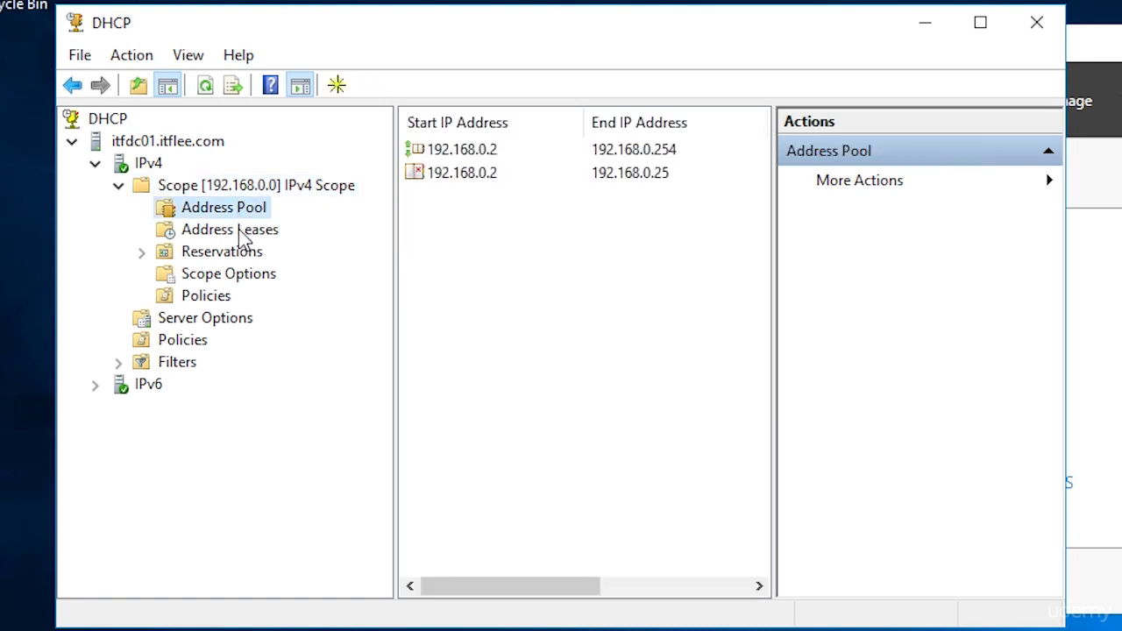
{"action": "left_click", "coordinate": [242, 232]}
{"action": "left_click", "coordinate": [237, 254]}
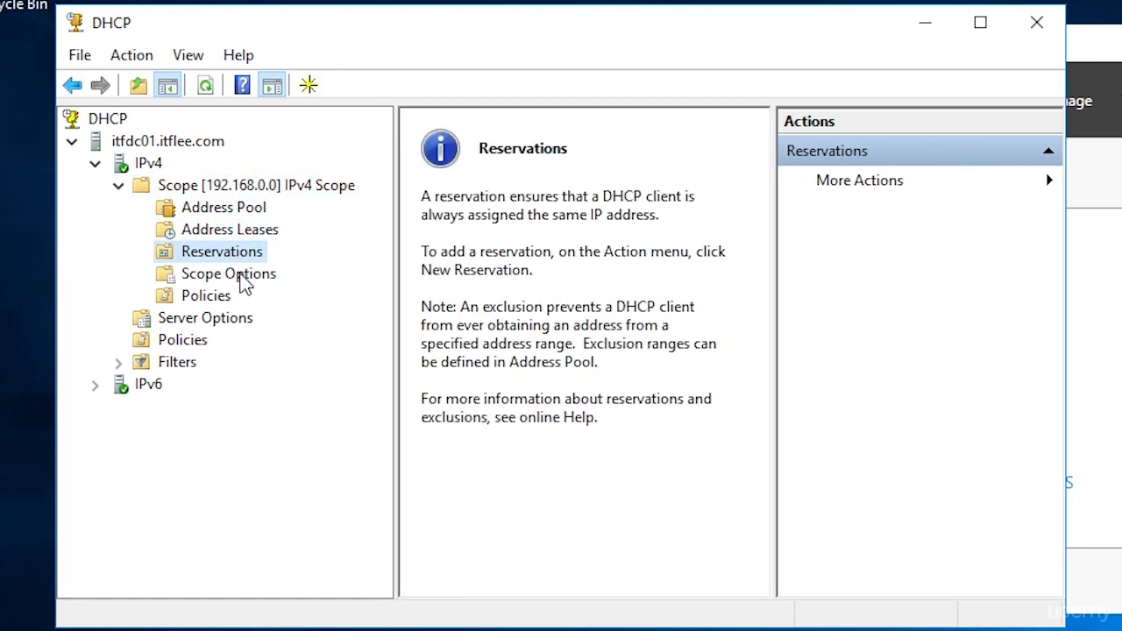
{"action": "left_click", "coordinate": [243, 277]}
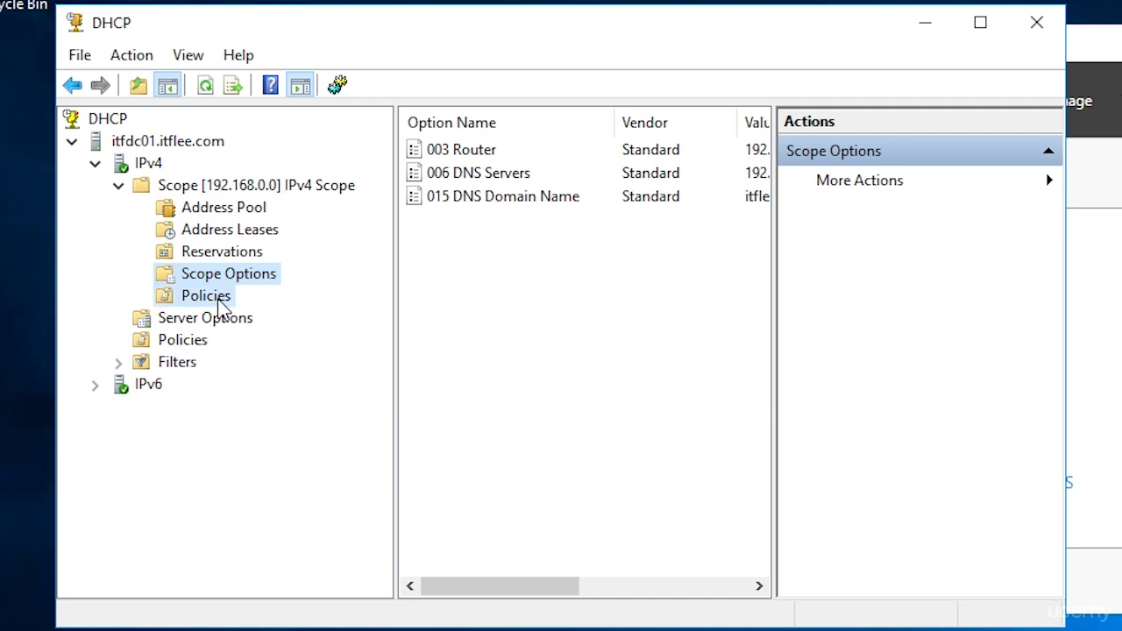
{"action": "left_click", "coordinate": [220, 299]}
- Examine the scope's address pool with its distribution and exclusion ranges, and check the address leases
{"action": "left_click", "coordinate": [240, 210]}
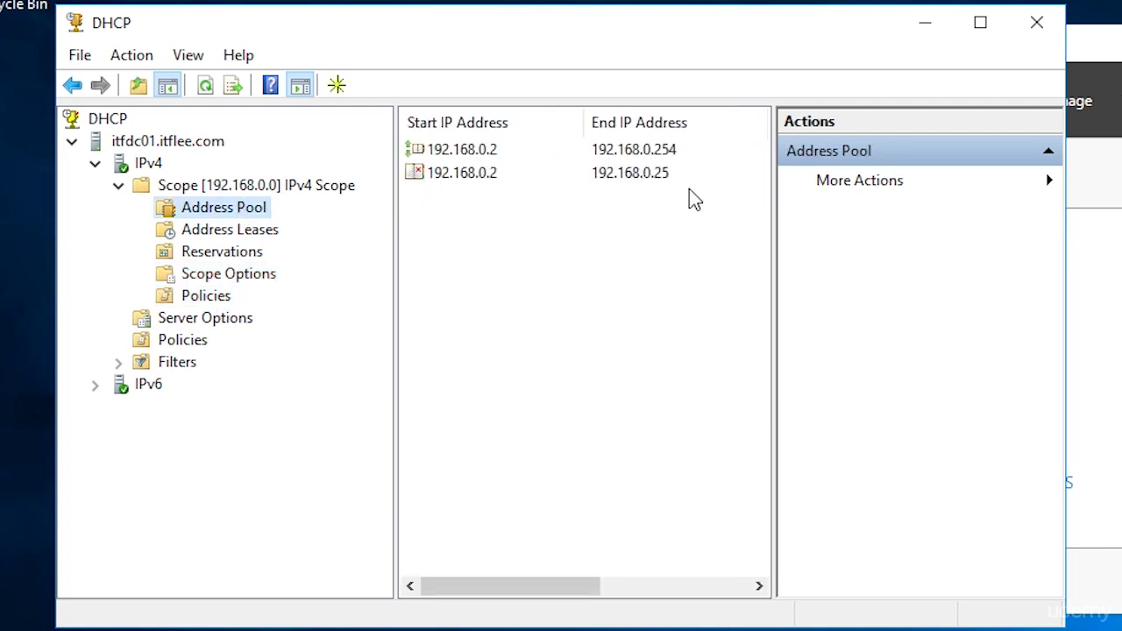
{"action": "left_click", "coordinate": [489, 175]}
{"action": "left_click", "coordinate": [520, 157]}
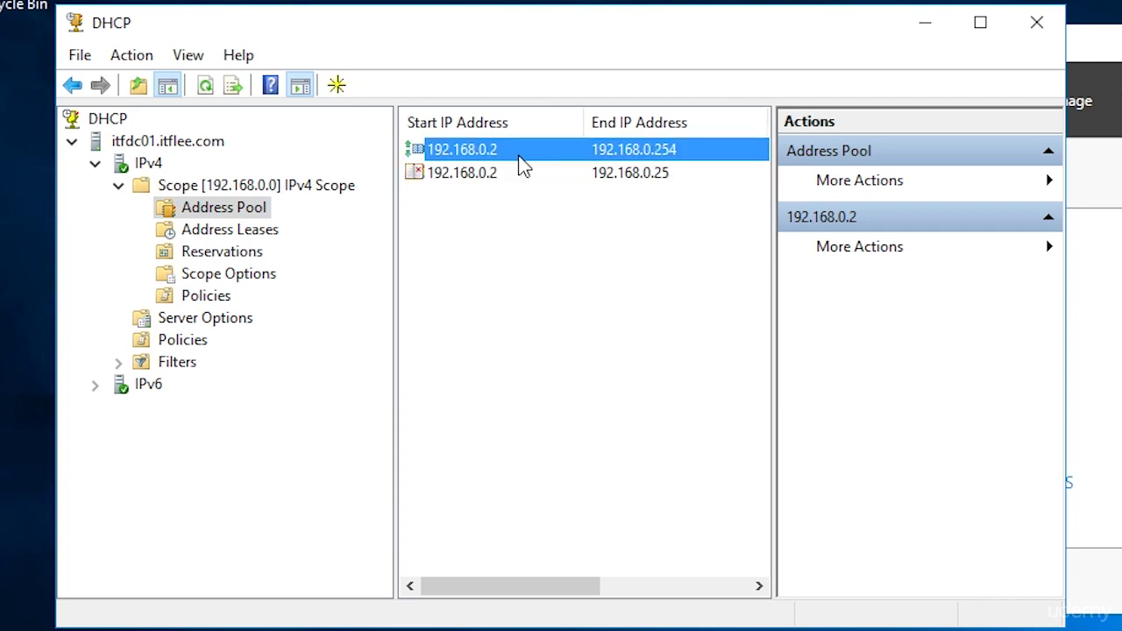
{"action": "left_click", "coordinate": [269, 222]}
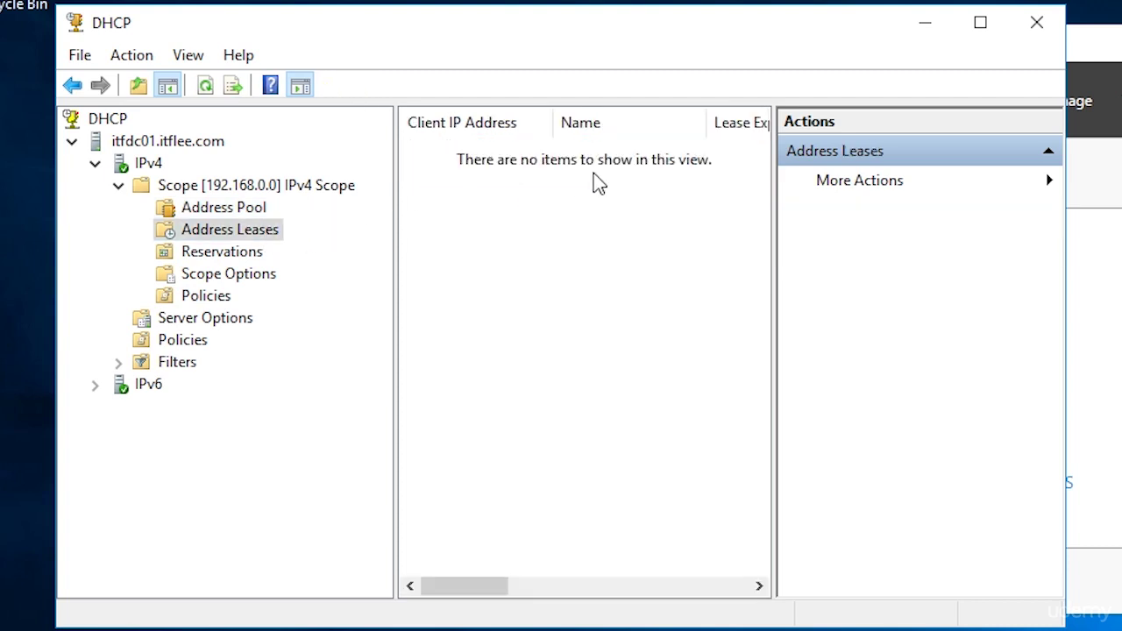
{"action": "left_click_drag", "start_coordinate": [499, 585], "coordinate": [725, 569]}
- Review the scope's reservations information, the configured scope options with their values, and the scope-level policies
{"action": "left_click", "coordinate": [233, 258]}
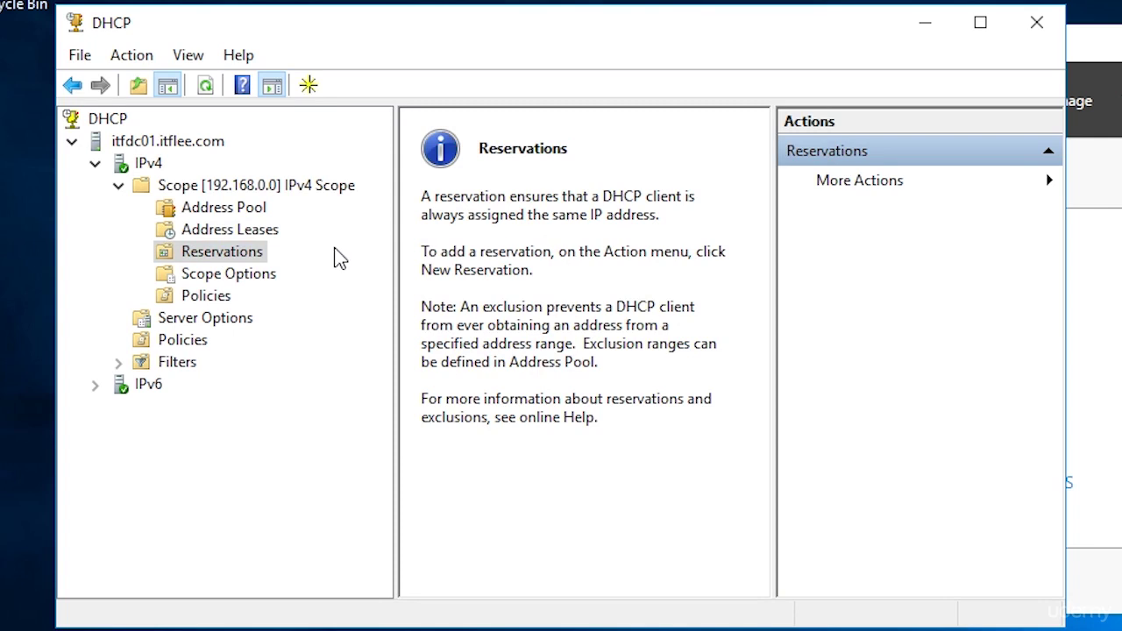
{"action": "left_click", "coordinate": [270, 281]}
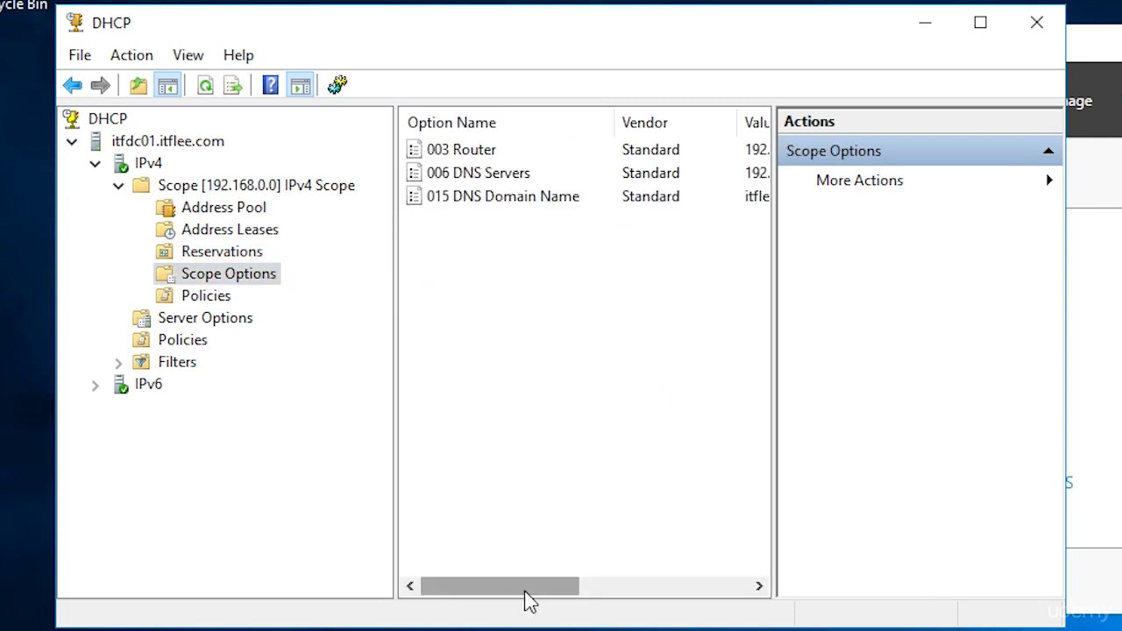
{"action": "left_click_drag", "start_coordinate": [526, 601], "coordinate": [506, 581]}
{"action": "left_click", "coordinate": [206, 298]}
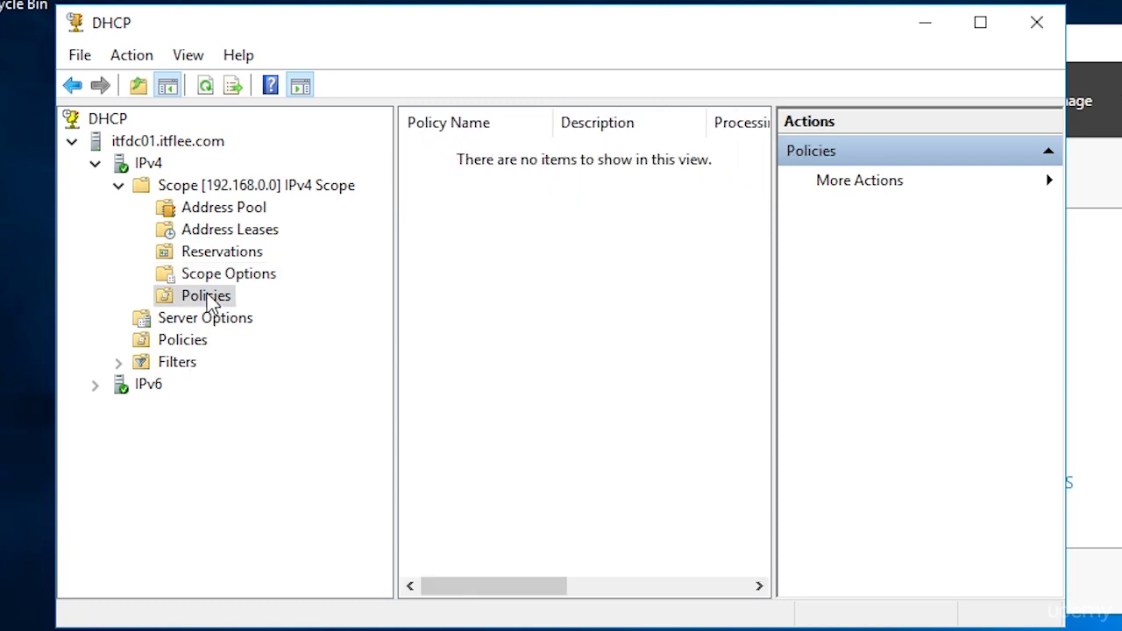
{"action": "left_click_drag", "start_coordinate": [465, 587], "coordinate": [443, 536]}
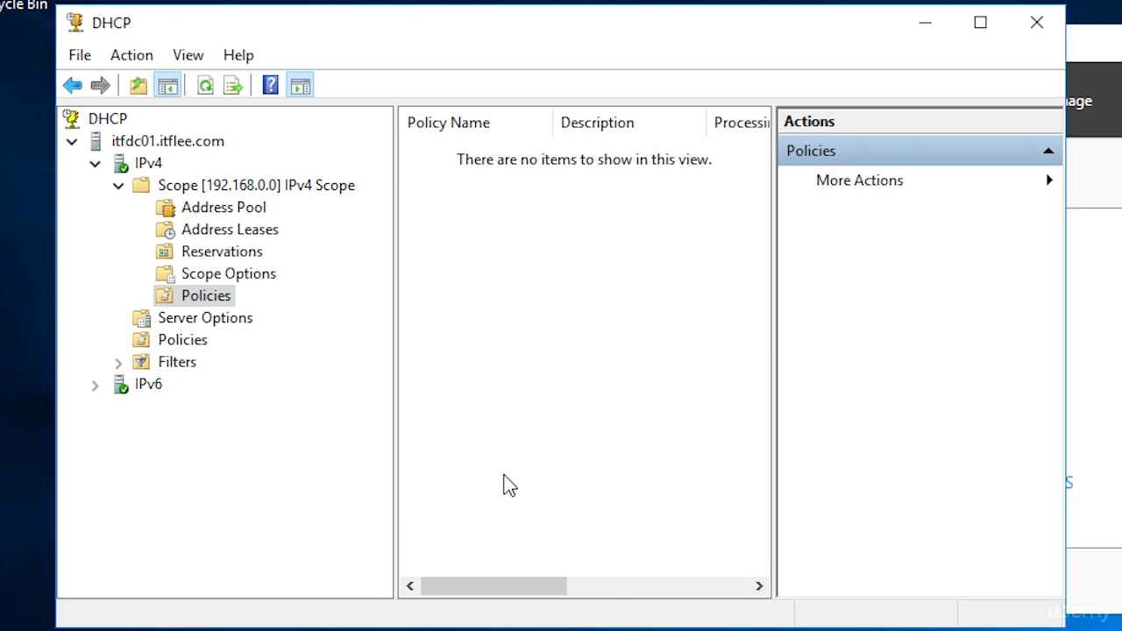